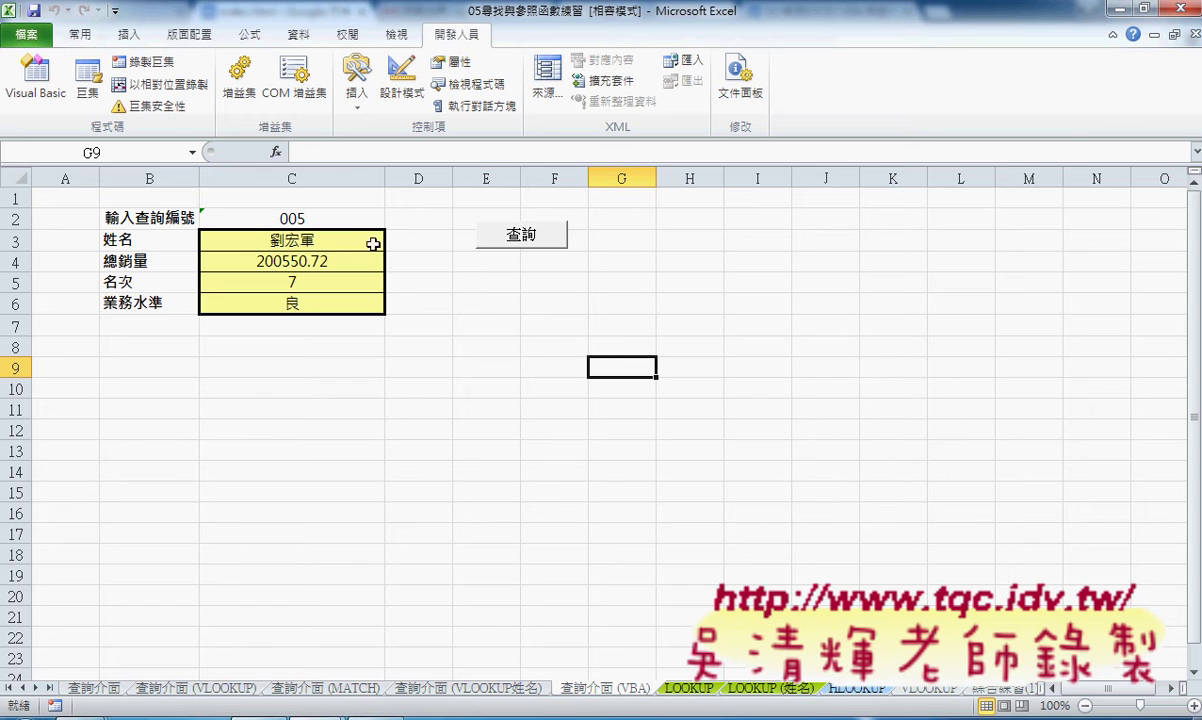
Pick ID 004 in C2 and run 查詢 to show its name, 288822.12, rank 2 and 優.
{"action": "left_click", "coordinate": [331, 216]}
{"action": "left_click", "coordinate": [393, 219]}
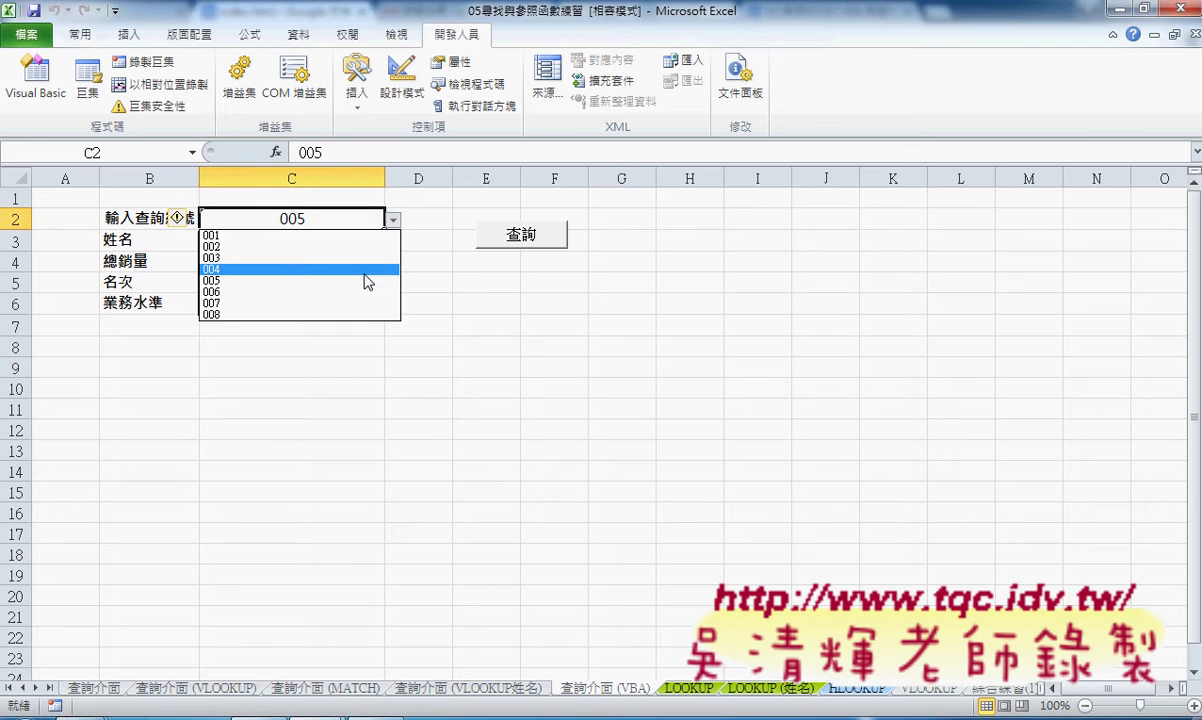
{"action": "left_click", "coordinate": [365, 270]}
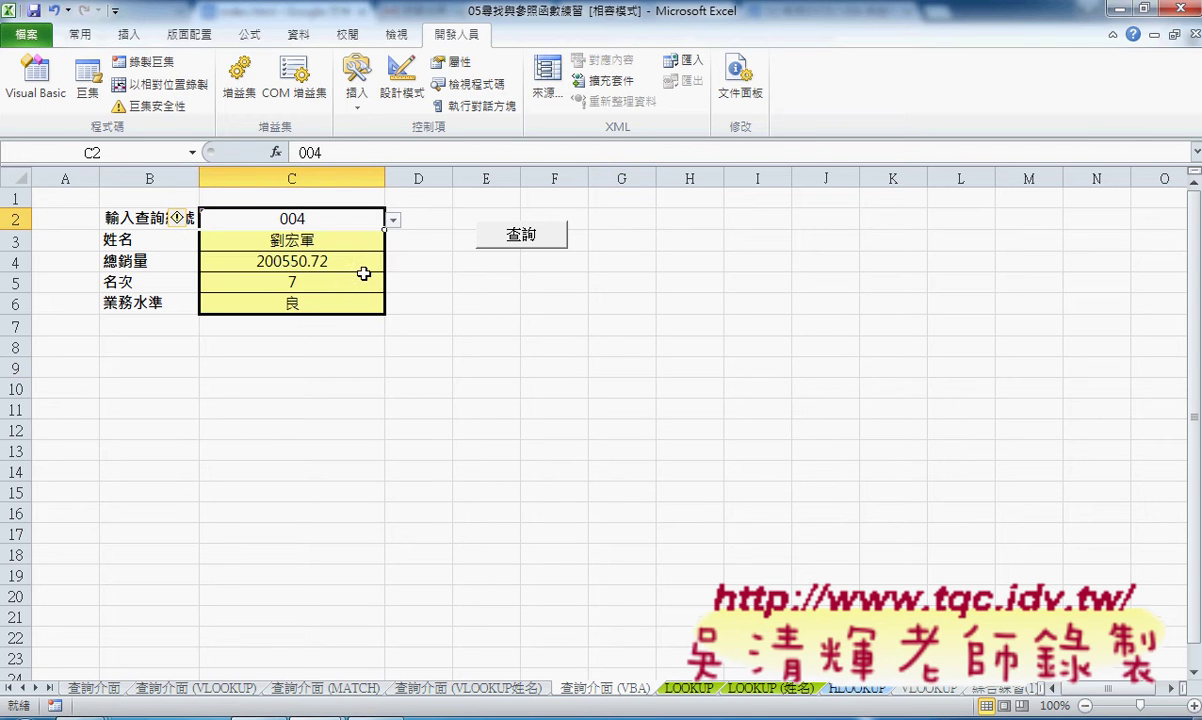
{"action": "left_click", "coordinate": [525, 237]}
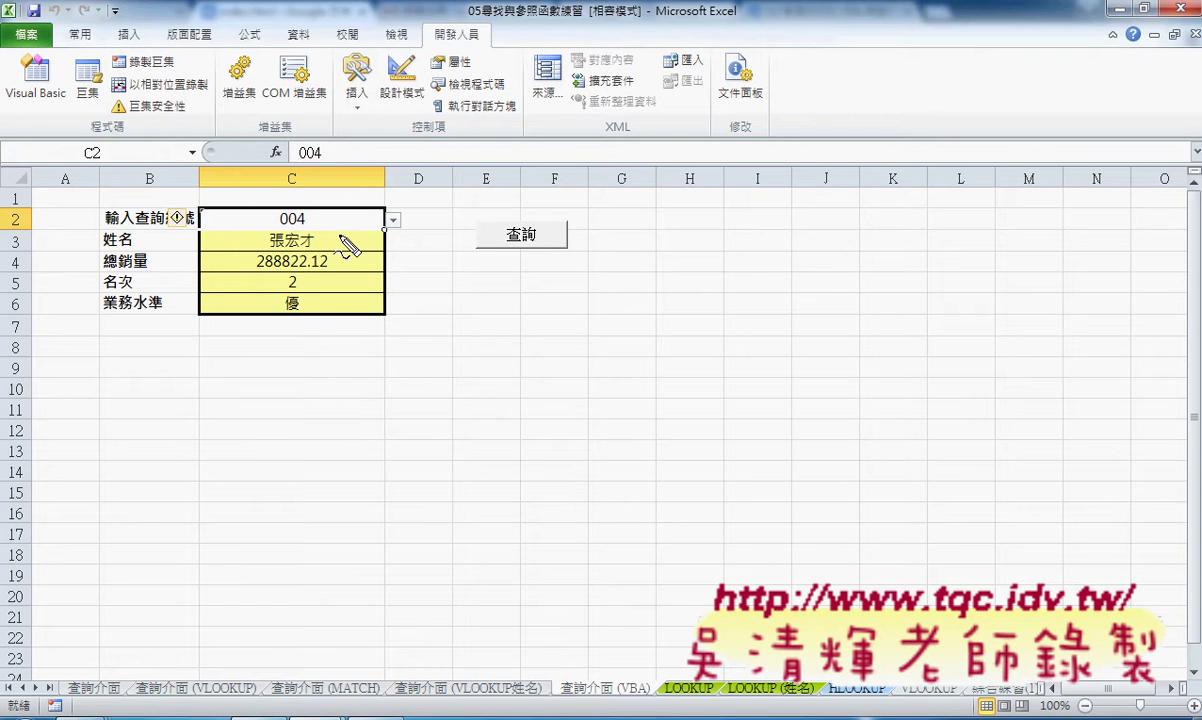
{"action": "mouse_move", "coordinate": [338, 237]}
{"action": "left_mouse_down"}
{"action": "mouse_move", "coordinate": [272, 200]}
{"action": "mouse_move", "coordinate": [334, 234]}
{"action": "mouse_move", "coordinate": [514, 218]}
{"action": "left_mouse_up"}
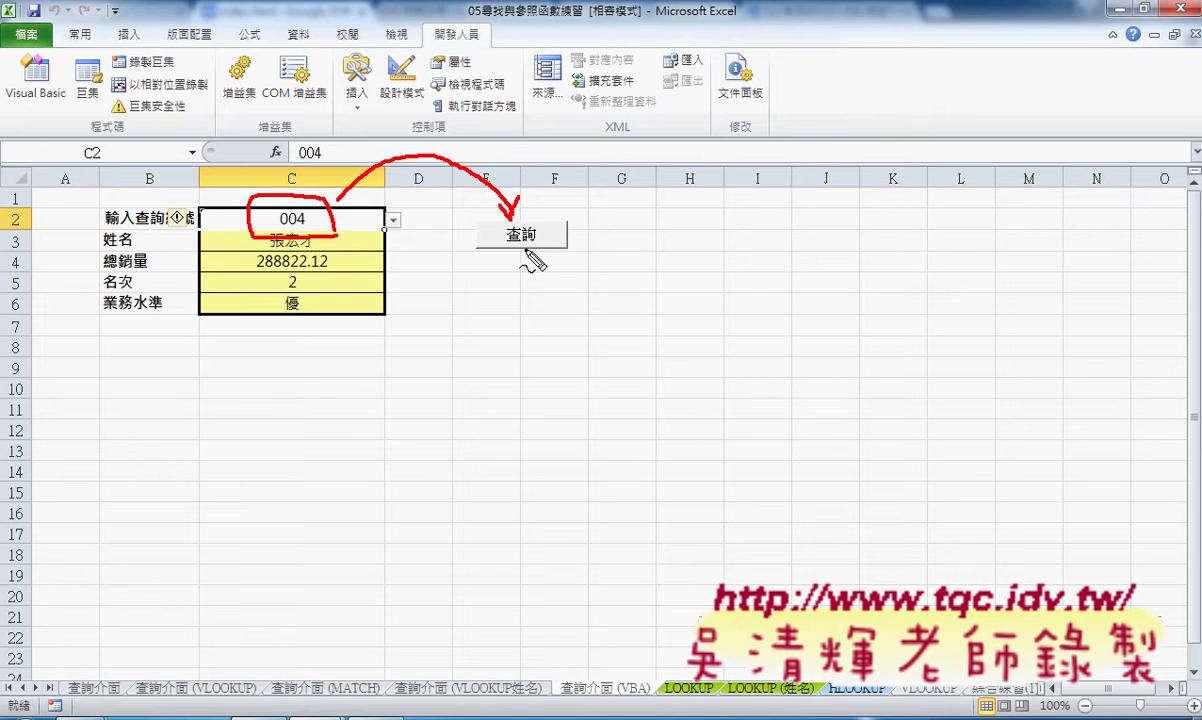
{"action": "key", "text": "Escape"}
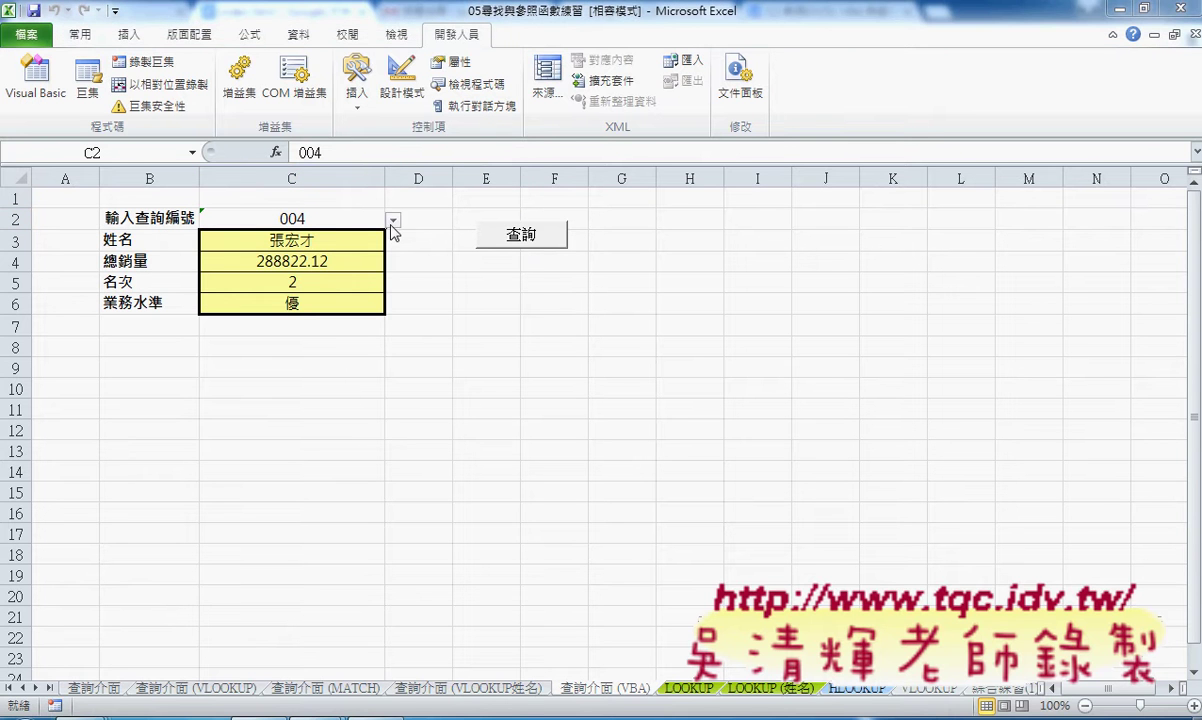
{"action": "left_click", "coordinate": [380, 222]}
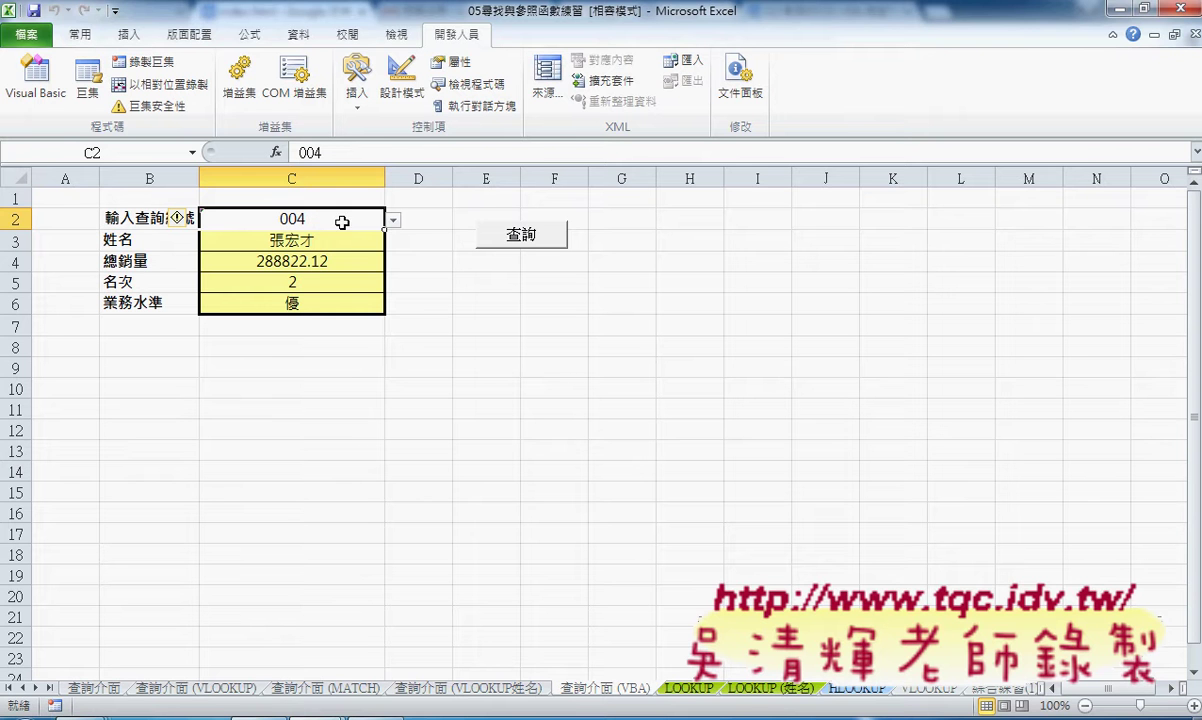
Open the VBA editor and resize the Project Explorer panes so every sheet name is readable.
{"action": "left_click", "coordinate": [48, 104]}
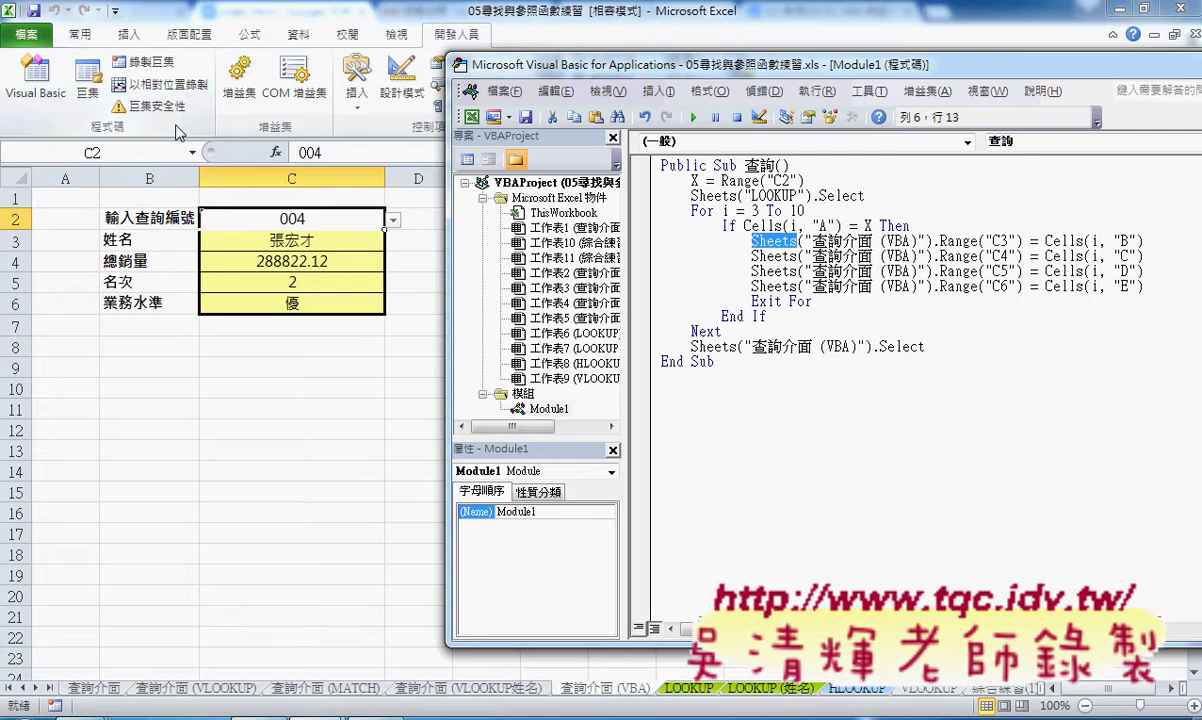
{"action": "left_click_drag", "start_coordinate": [560, 68], "coordinate": [530, 62]}
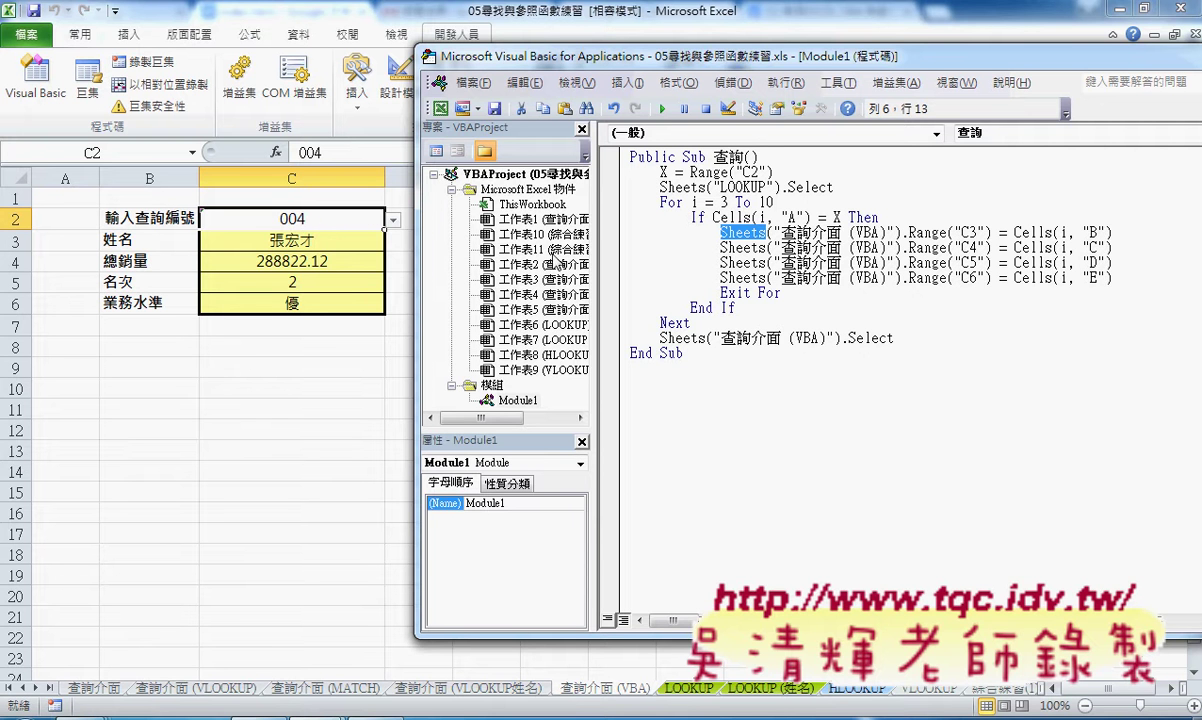
{"action": "left_click_drag", "start_coordinate": [576, 237], "coordinate": [692, 259]}
{"action": "left_click_drag", "start_coordinate": [500, 60], "coordinate": [500, 25]}
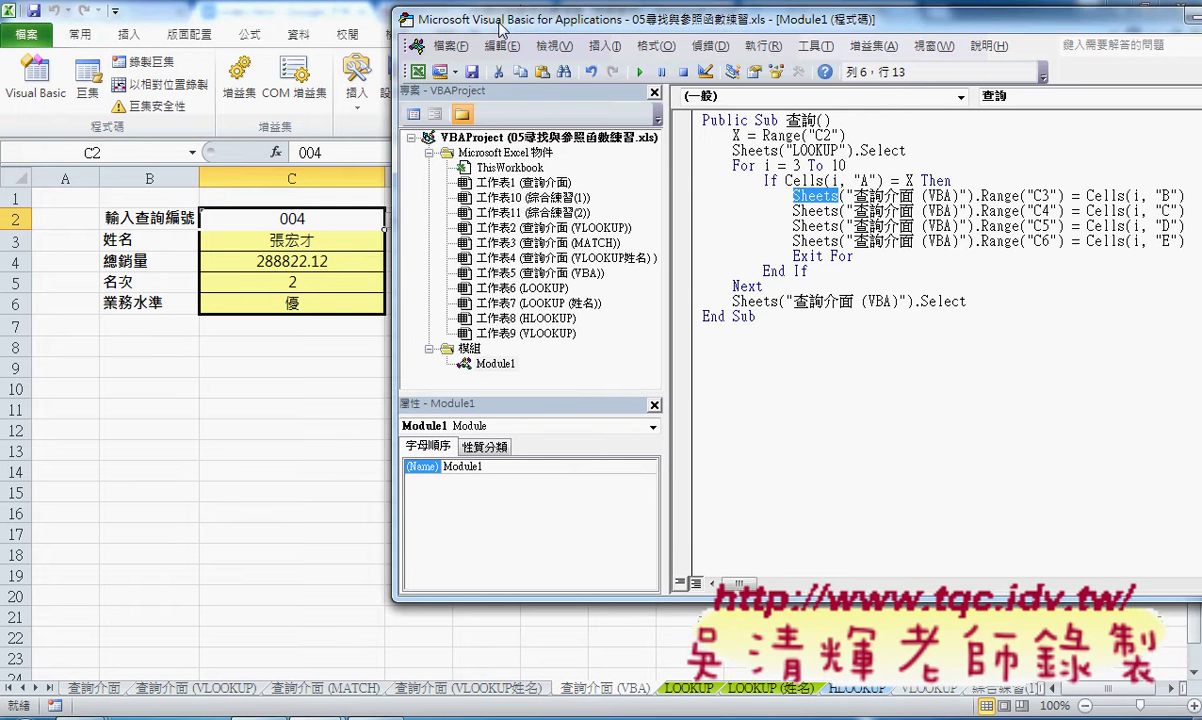
{"action": "mouse_move", "coordinate": [573, 375]}
{"action": "left_mouse_down"}
{"action": "mouse_move", "coordinate": [564, 266]}
{"action": "mouse_move", "coordinate": [567, 434]}
{"action": "left_mouse_up"}
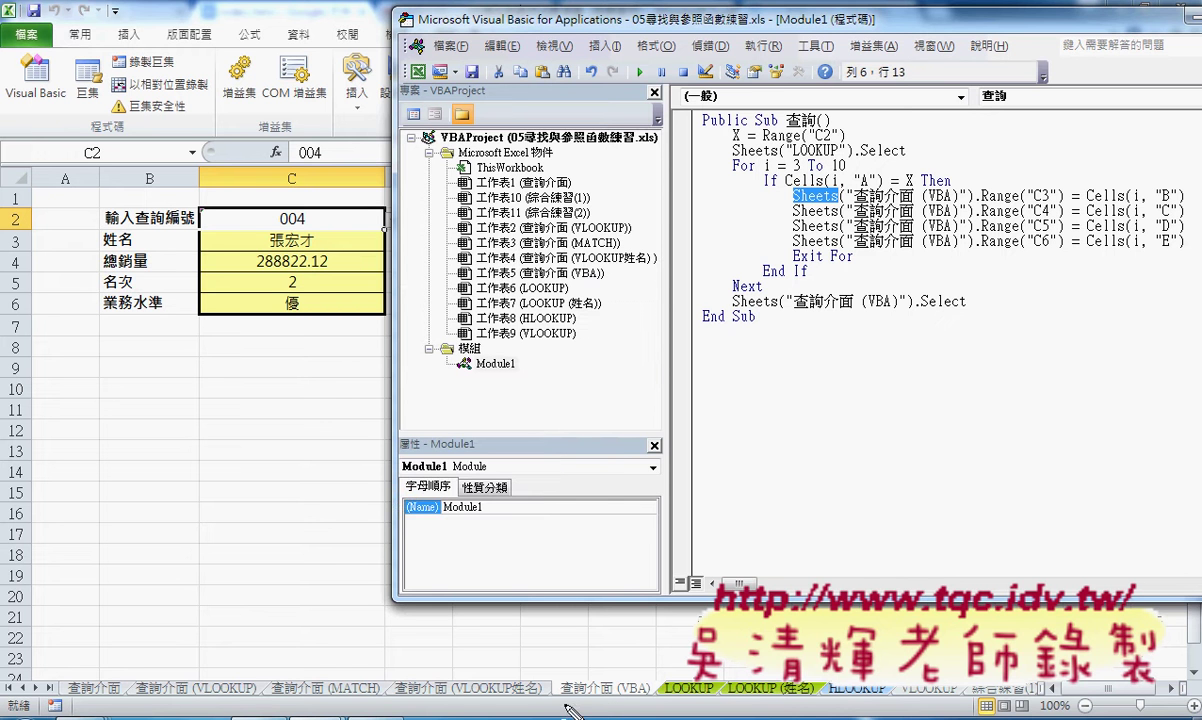
{"action": "left_click_drag", "start_coordinate": [650, 661], "coordinate": [660, 676]}
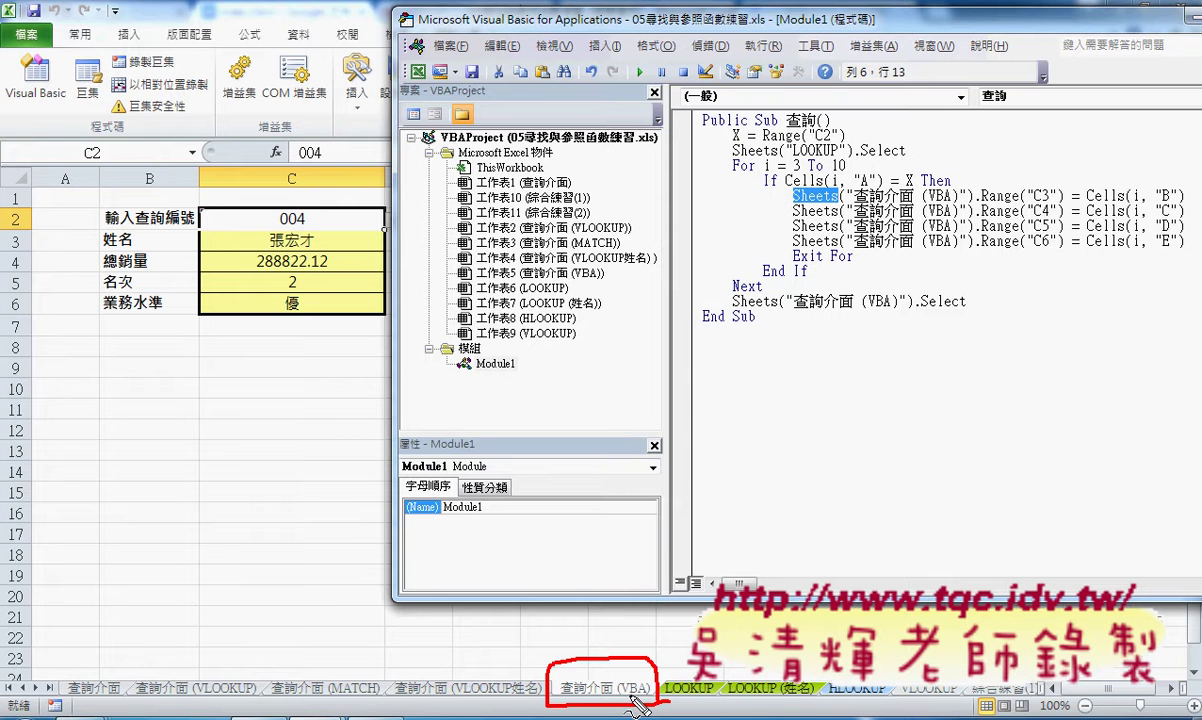
{"action": "mouse_move", "coordinate": [603, 282]}
{"action": "left_mouse_down"}
{"action": "mouse_move", "coordinate": [445, 287]}
{"action": "mouse_move", "coordinate": [430, 258]}
{"action": "mouse_move", "coordinate": [585, 255]}
{"action": "mouse_move", "coordinate": [618, 290]}
{"action": "left_mouse_up"}
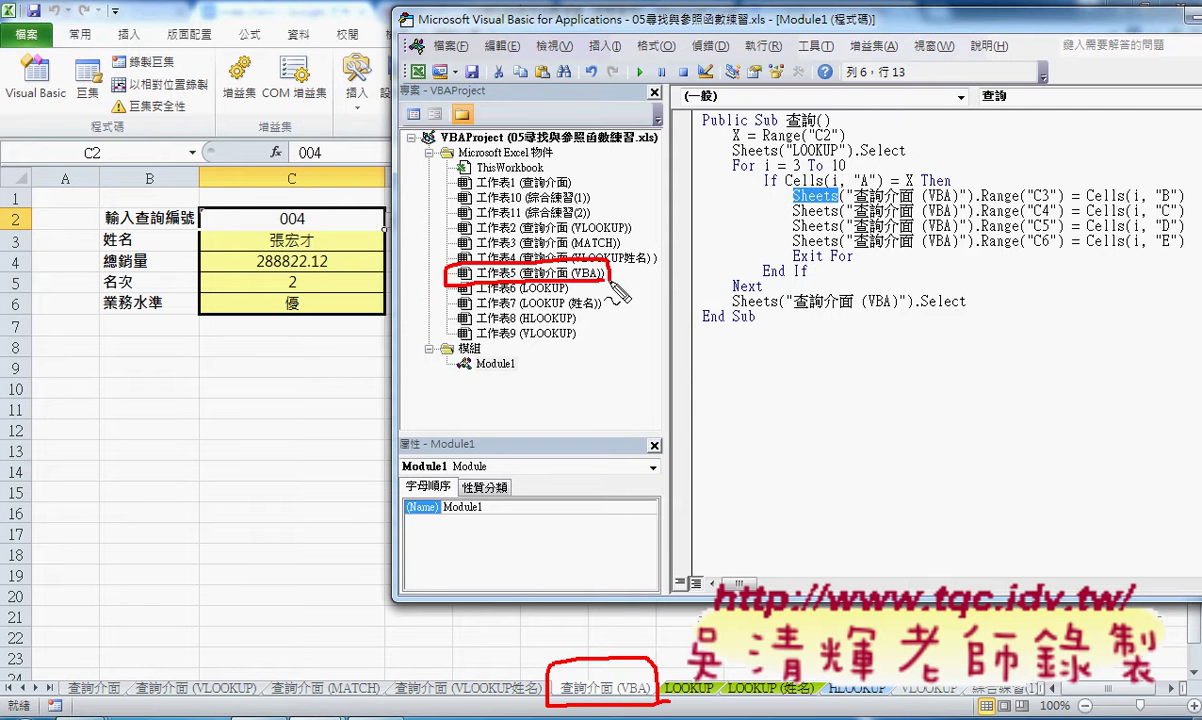
{"action": "mouse_move", "coordinate": [555, 655]}
{"action": "left_mouse_down"}
{"action": "mouse_move", "coordinate": [425, 495]}
{"action": "mouse_move", "coordinate": [418, 300]}
{"action": "mouse_move", "coordinate": [452, 290]}
{"action": "mouse_move", "coordinate": [440, 303]}
{"action": "left_mouse_up"}
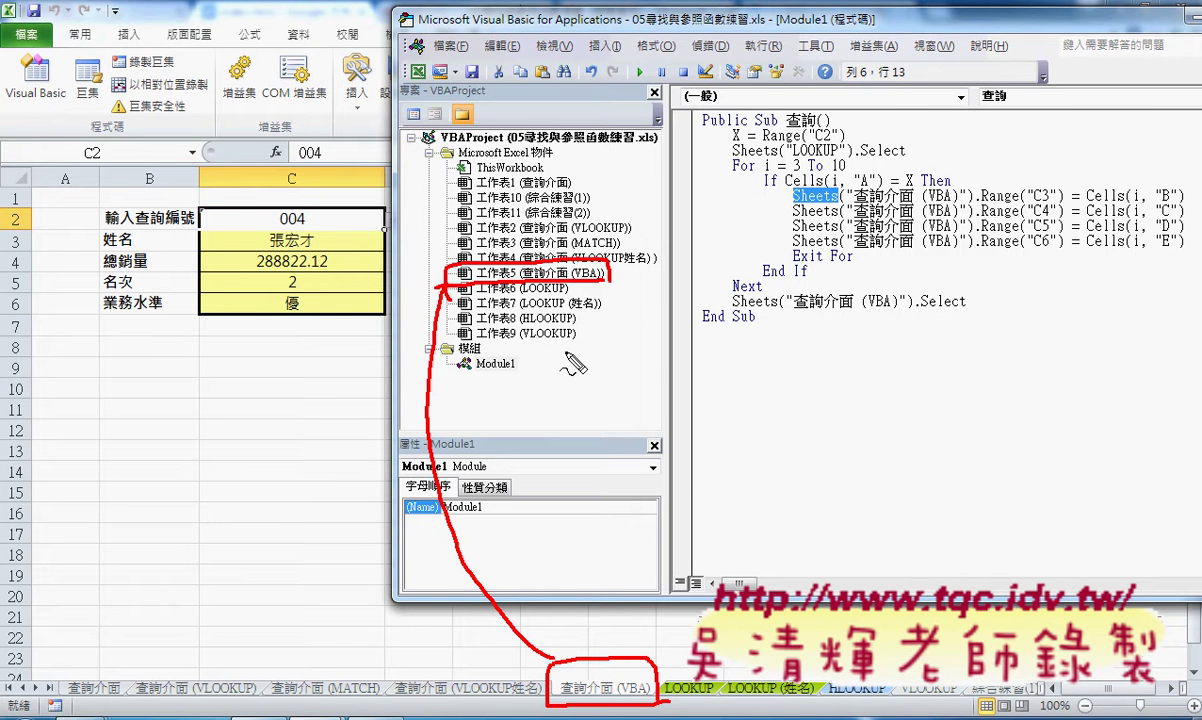
Open 工作表5 (查詢介面 (VBA))'s code and insert a Worksheet_Change event from the Worksheet object.
{"action": "key", "text": "Escape"}
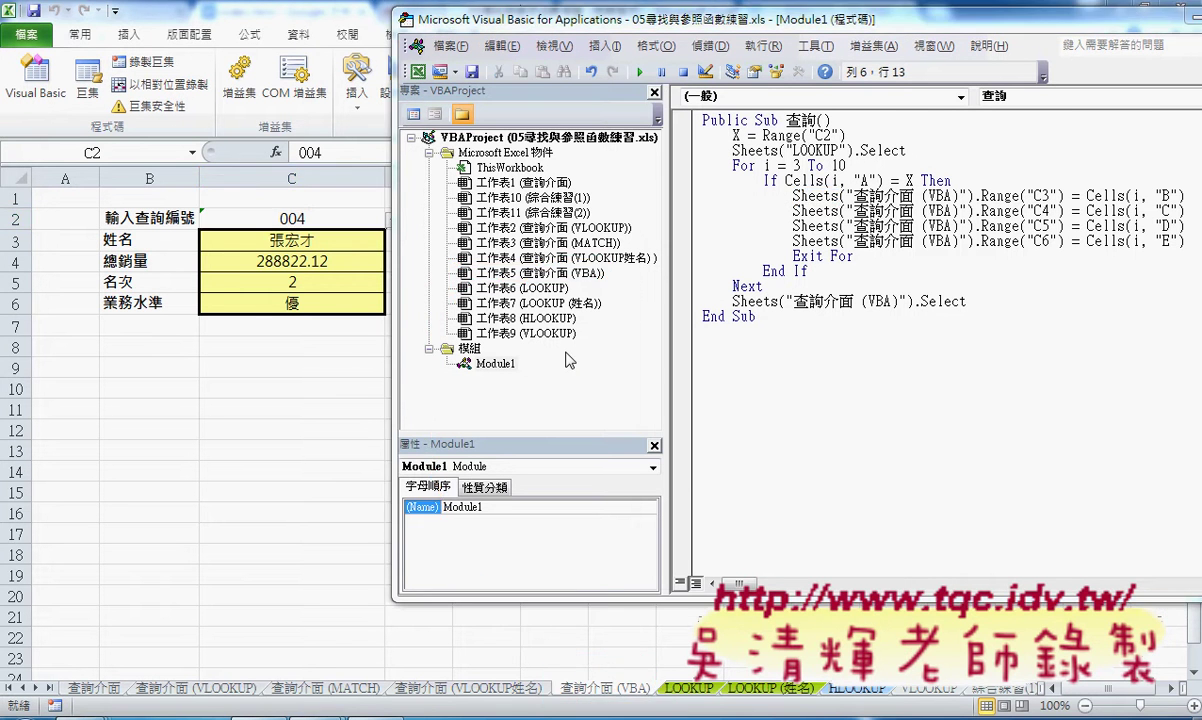
{"action": "left_click", "coordinate": [577, 274]}
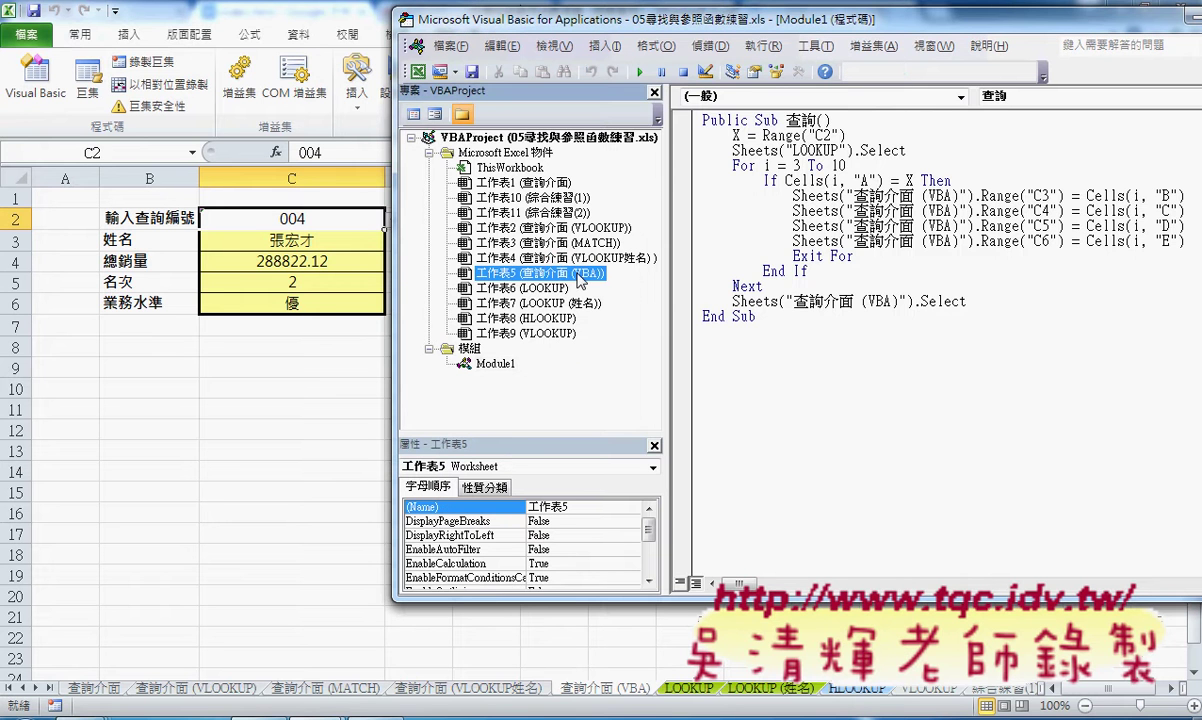
{"action": "double_click", "coordinate": [581, 278]}
{"action": "left_click", "coordinate": [786, 97]}
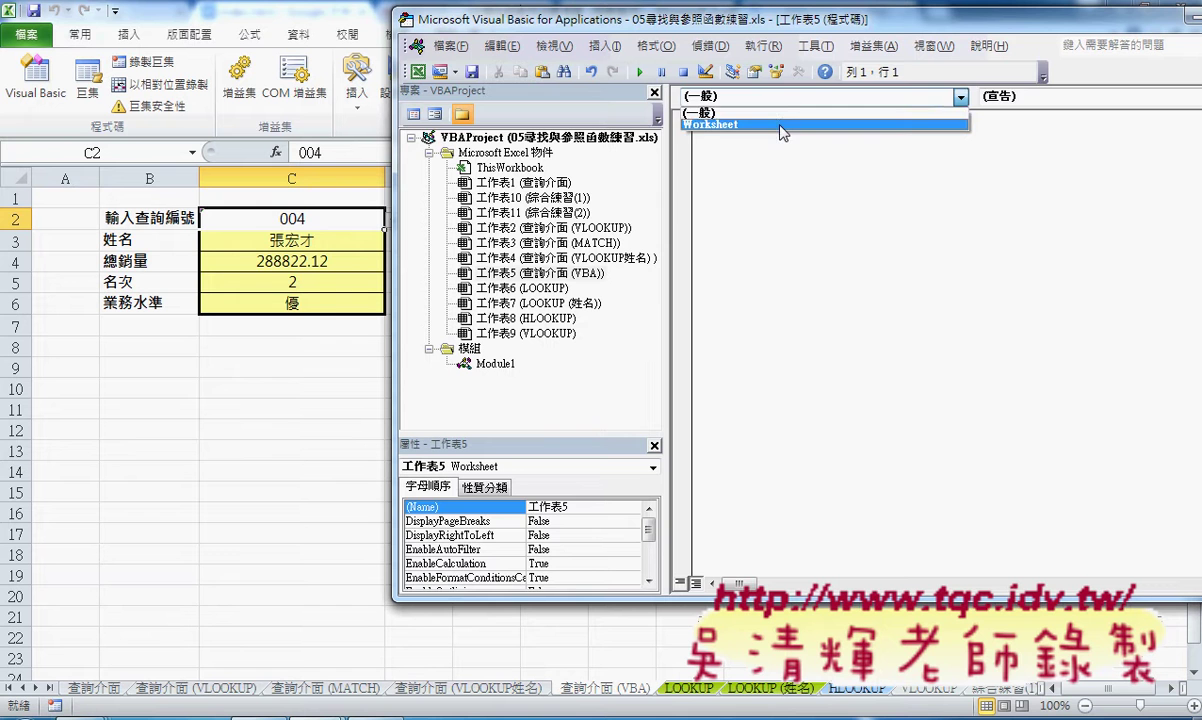
{"action": "left_click", "coordinate": [781, 127]}
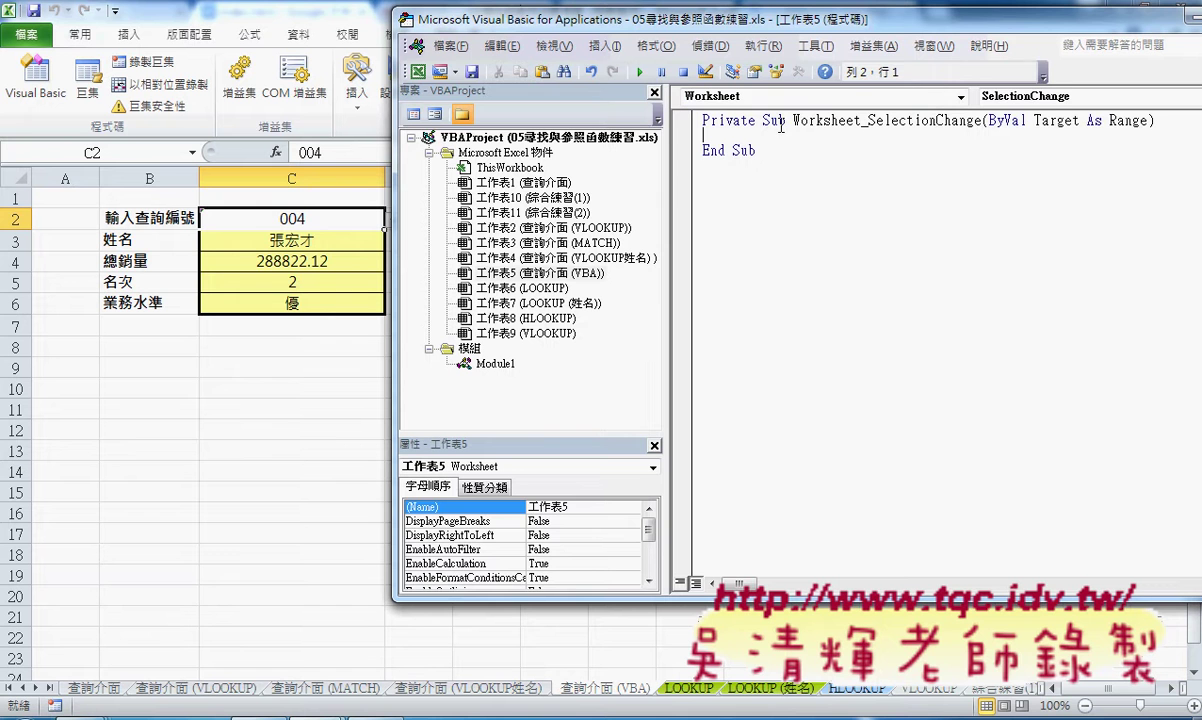
{"action": "left_click", "coordinate": [1025, 100]}
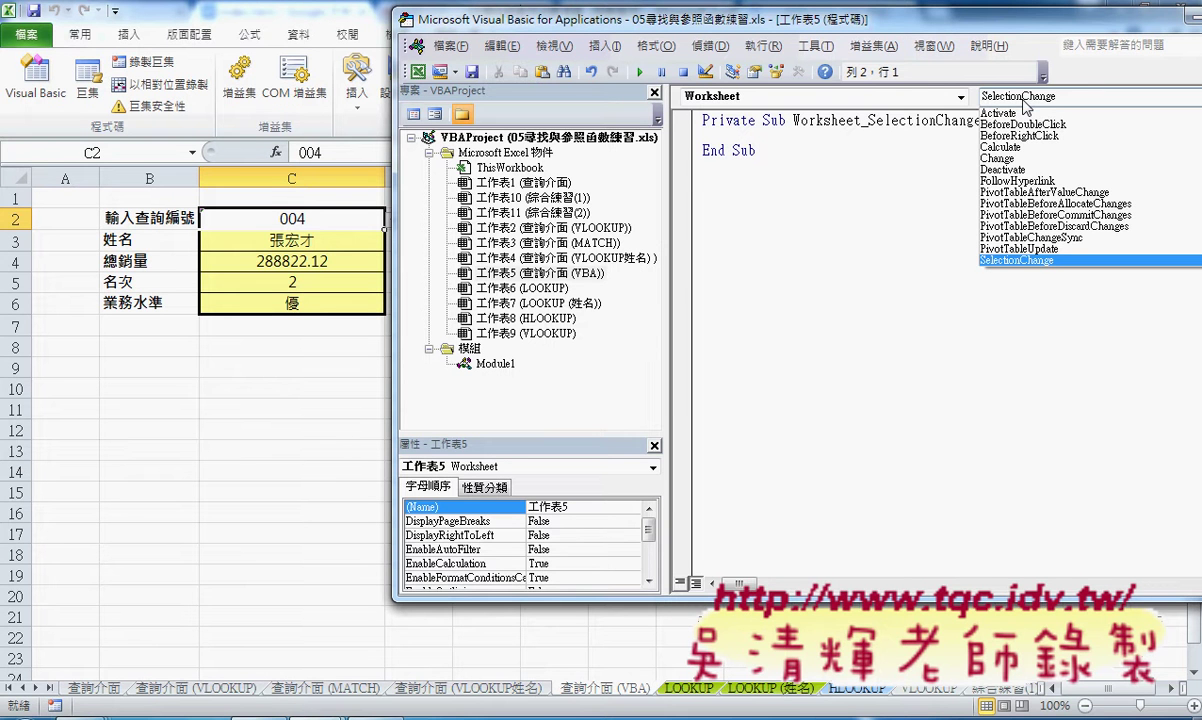
{"action": "left_click", "coordinate": [1000, 158]}
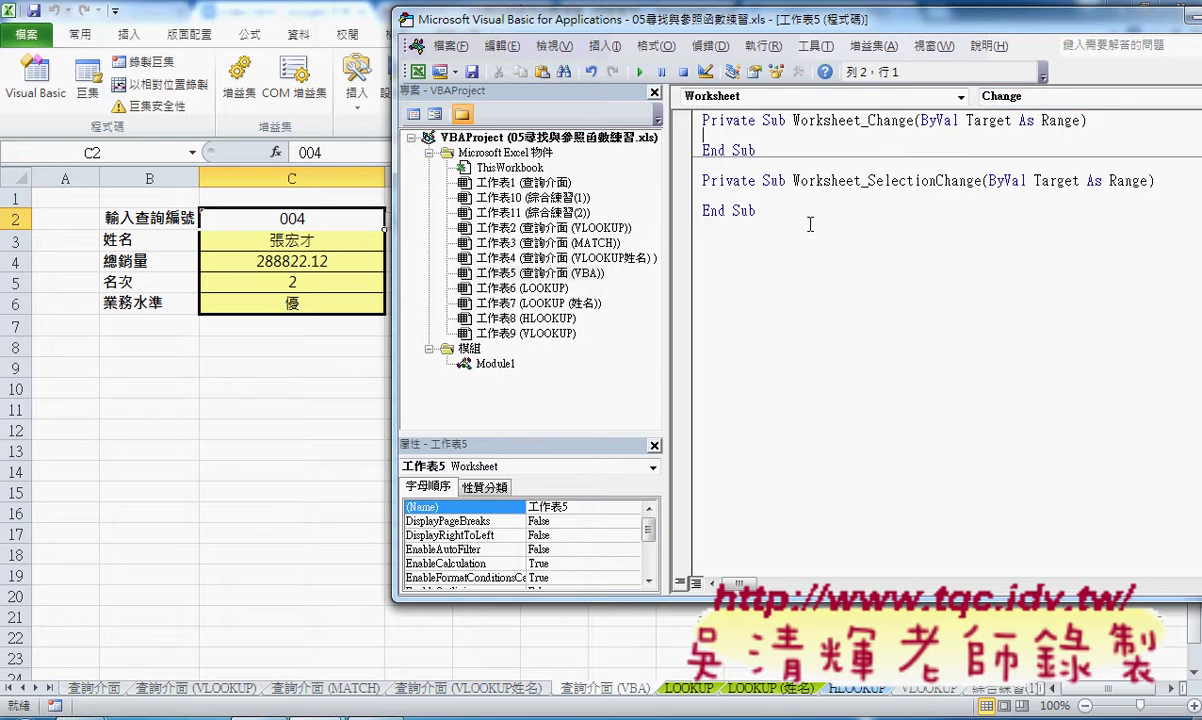
Delete the Worksheet_SelectionChange stub, leaving only Worksheet_Change with its Target parameter.
{"action": "left_click_drag", "start_coordinate": [763, 211], "coordinate": [694, 181]}
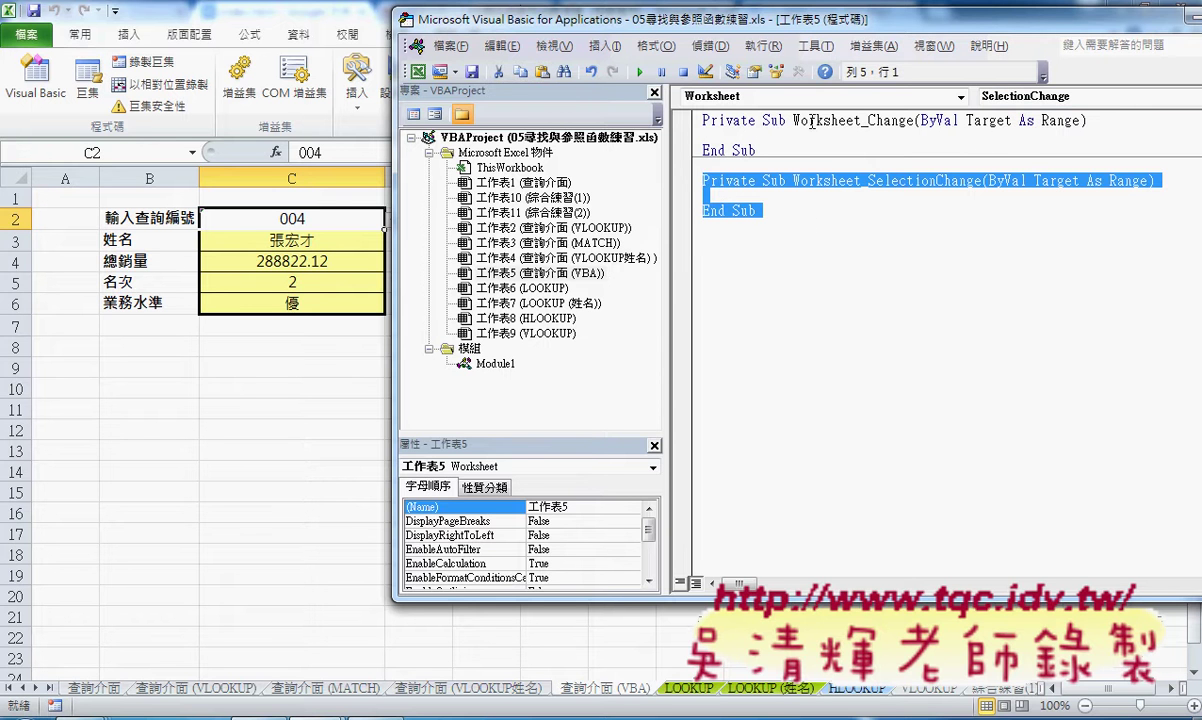
{"action": "key", "text": "Delete"}
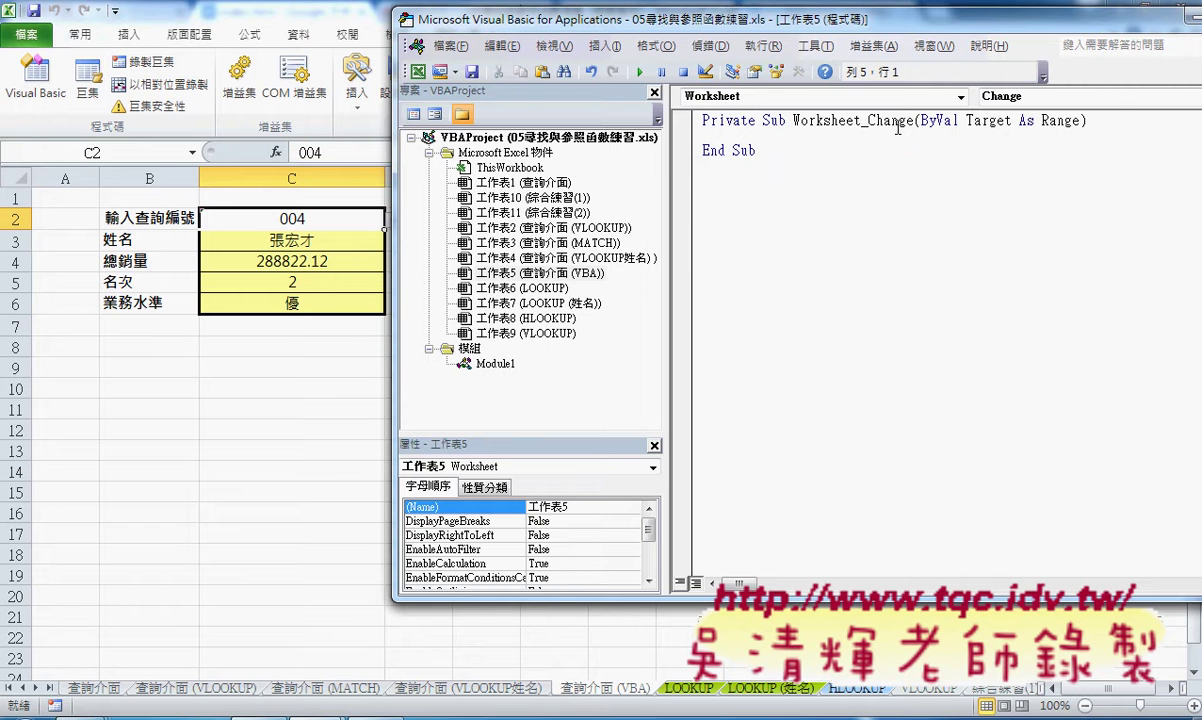
{"action": "left_click", "coordinate": [830, 121]}
{"action": "left_click", "coordinate": [818, 121]}
{"action": "left_click", "coordinate": [897, 120]}
{"action": "left_click_drag", "start_coordinate": [966, 121], "coordinate": [1012, 121]}
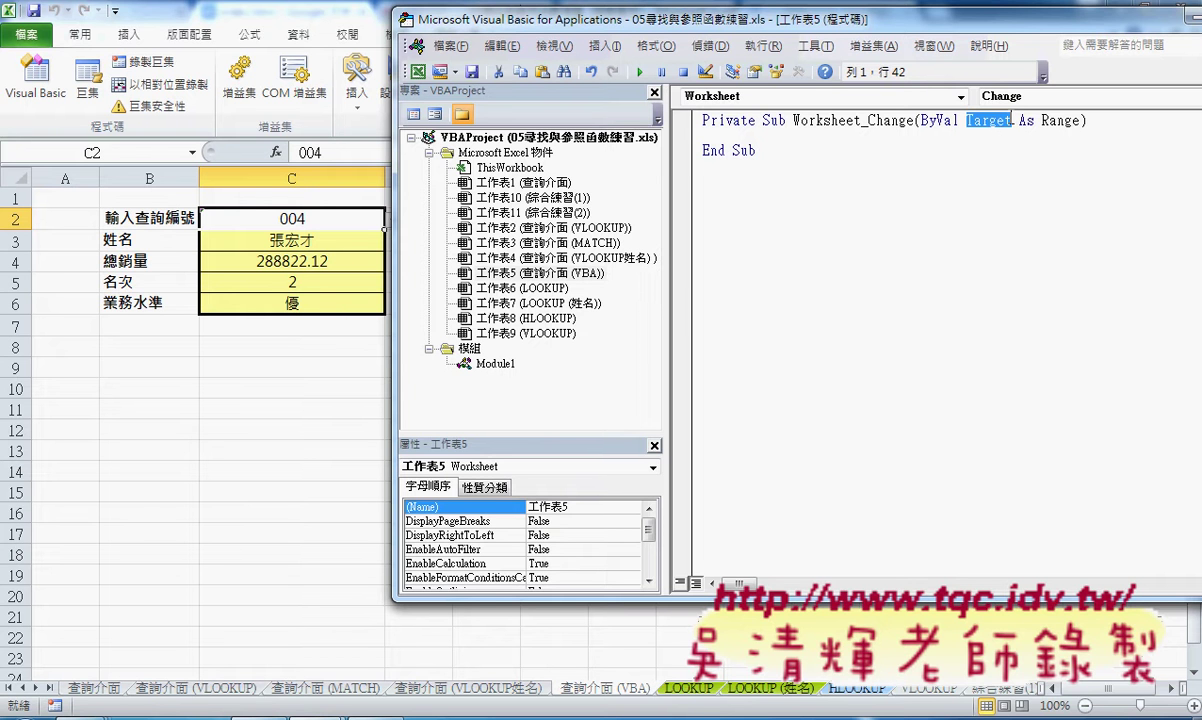
Type an empty If Target.Address = "$C$2" Then … End If block inside Worksheet_Change.
{"action": "left_click", "coordinate": [816, 140]}
{"action": "key", "text": "Tab"}
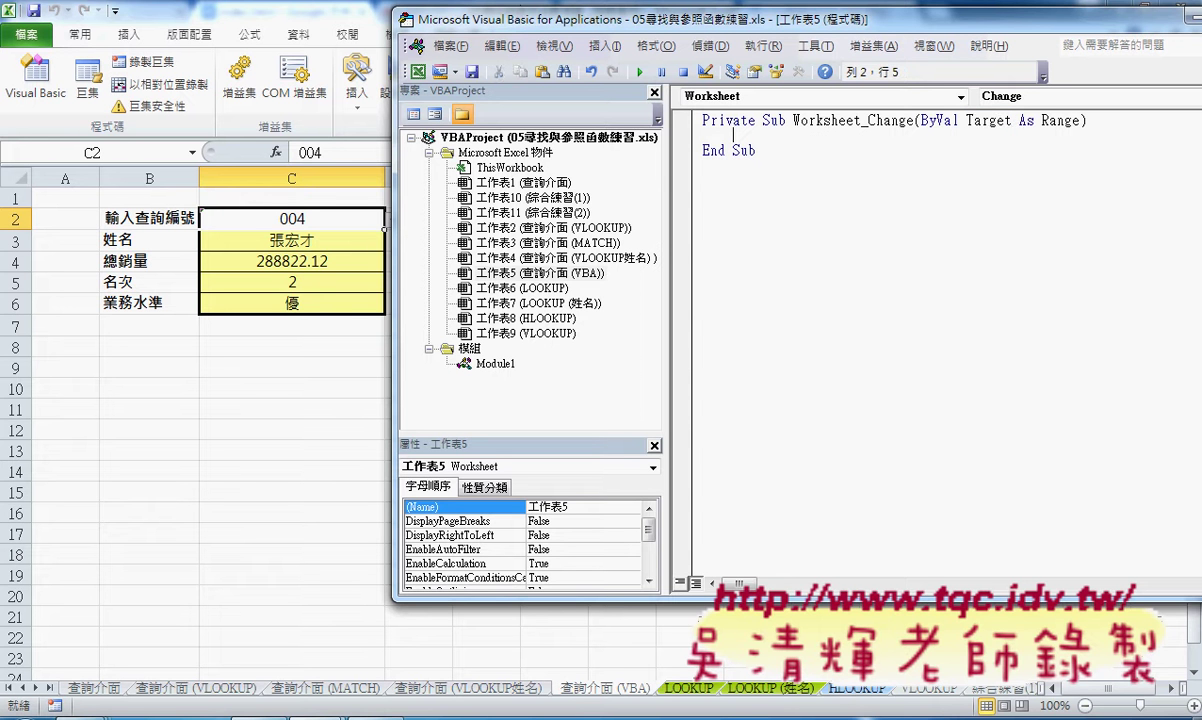
{"action": "type", "text": "if "}
{"action": "type", "text": "ta"}
{"action": "type", "text": "rg"}
{"action": "type", "text": "et."}
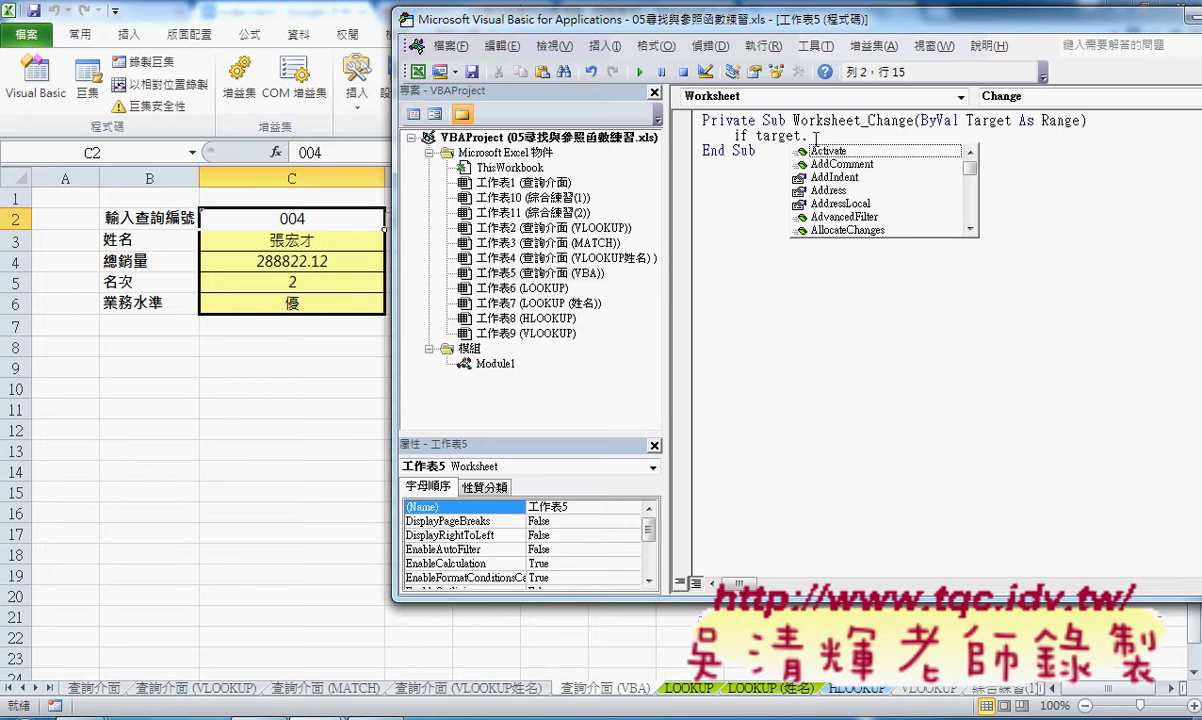
{"action": "type", "text": "addr"}
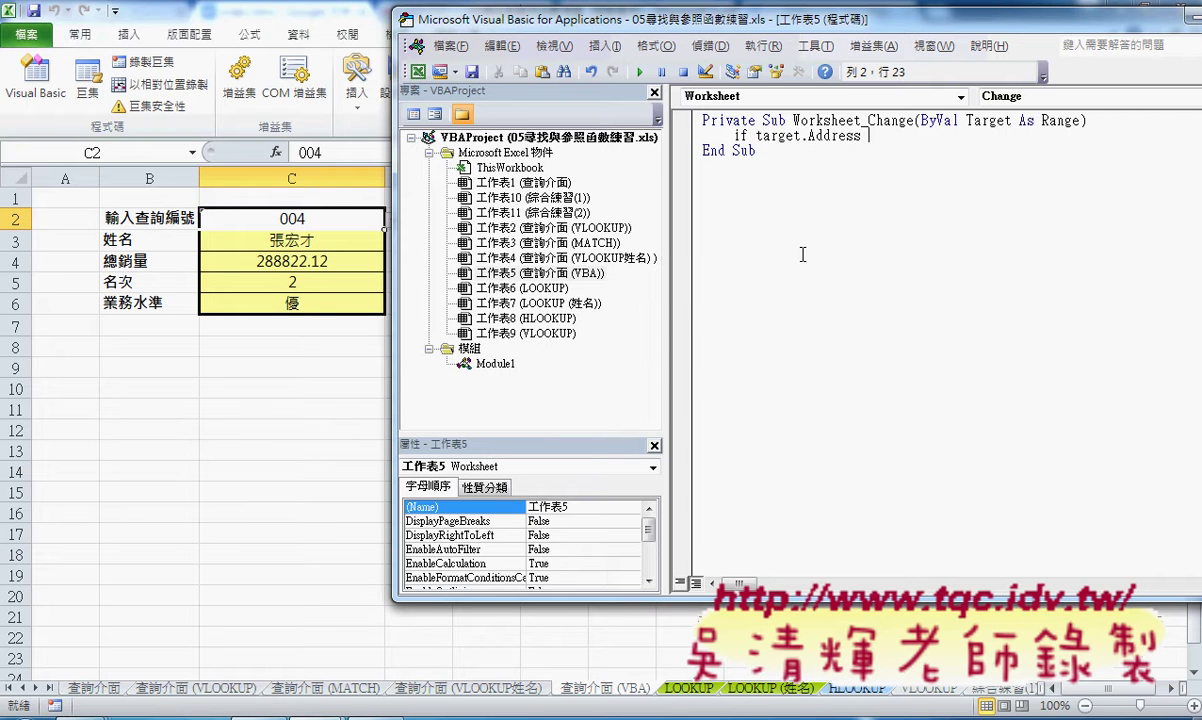
{"action": "type", "text": "=\""}
{"action": "type", "text": "C"}
{"action": "type", "text": "2"}
{"action": "left_click", "coordinate": [888, 136]}
{"action": "type", "text": "$"}
{"action": "key", "text": "Right"}
{"action": "type", "text": "$"}
{"action": "key", "text": "End"}
{"action": "type", "text": "th"}
{"action": "type", "text": "en"}
{"action": "key", "text": "Return"}
{"action": "key", "text": "Return"}
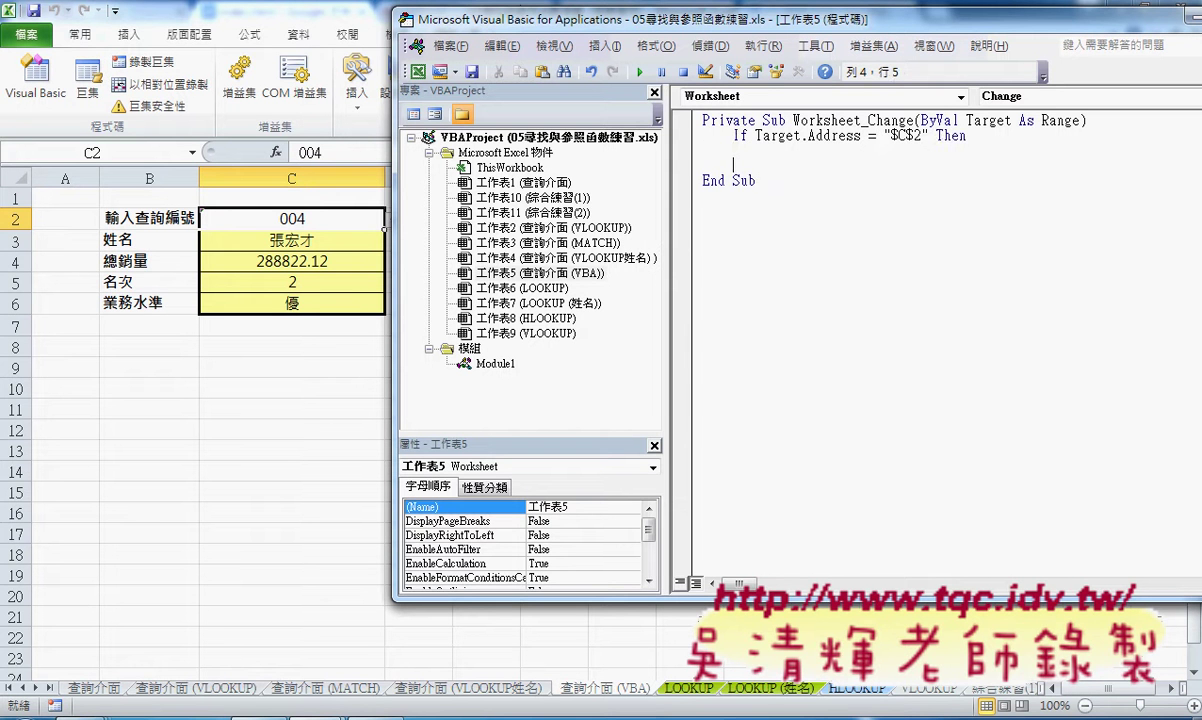
{"action": "type", "text": "end "}
{"action": "type", "text": "if"}
{"action": "key", "text": "Up"}
Add Call 查詢 inside the If Target.Address = "$C$2" block of the sheet's change code.
{"action": "double_click", "coordinate": [497, 365]}
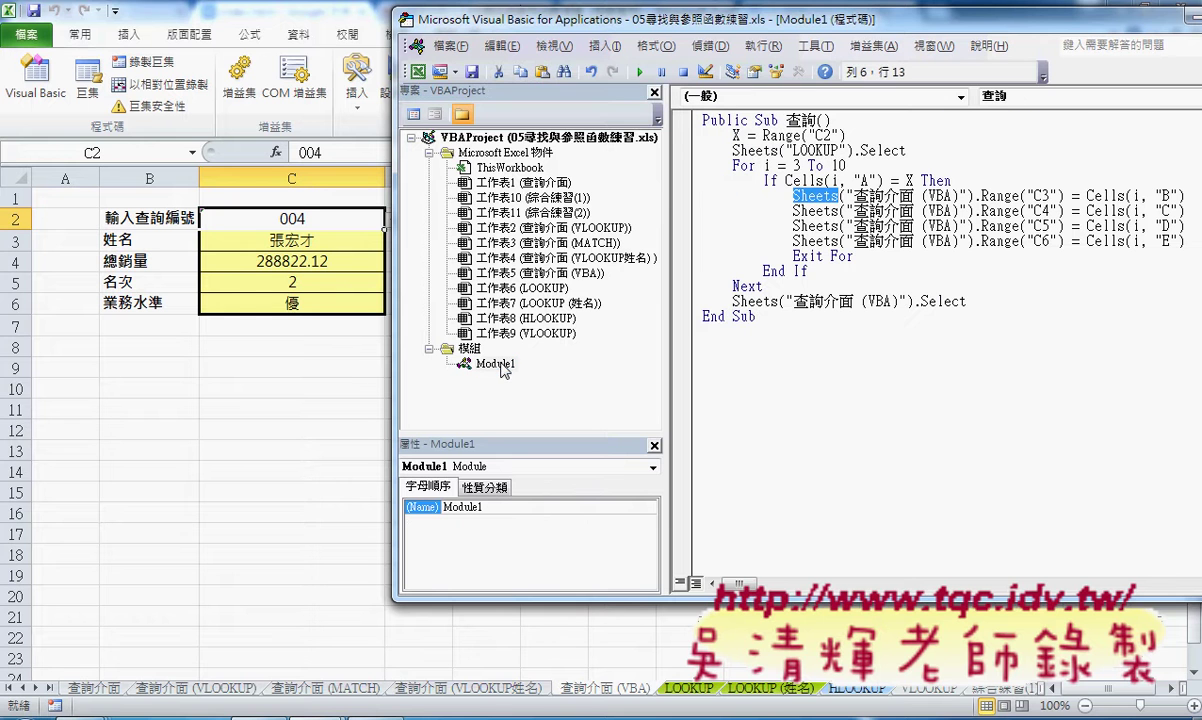
{"action": "left_click", "coordinate": [538, 272]}
{"action": "left_click_drag", "start_coordinate": [792, 196], "coordinate": [800, 240]}
{"action": "double_click", "coordinate": [800, 120]}
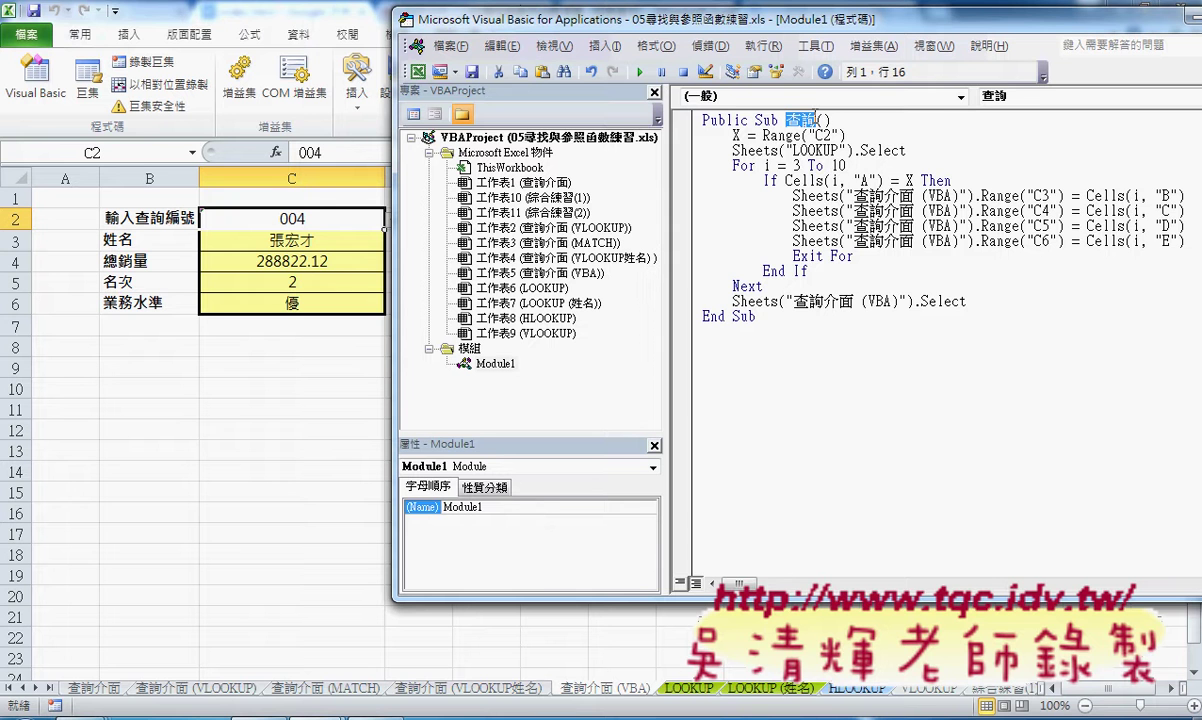
{"action": "double_click", "coordinate": [521, 271]}
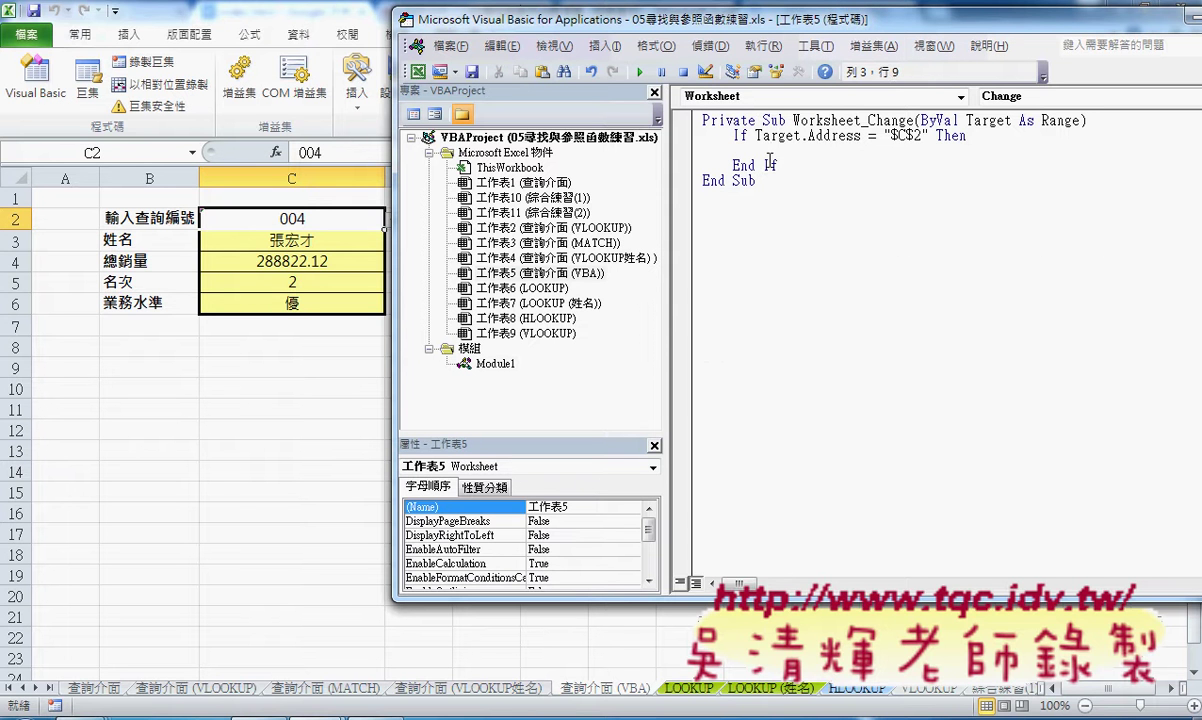
{"action": "type", "text": "call "}
{"action": "type", "text": "查詢"}
{"action": "left_click", "coordinate": [838, 317]}
Set a breakpoint on the If Target line and choose ID 002 in C2 to trigger it.
{"action": "left_click", "coordinate": [681, 135]}
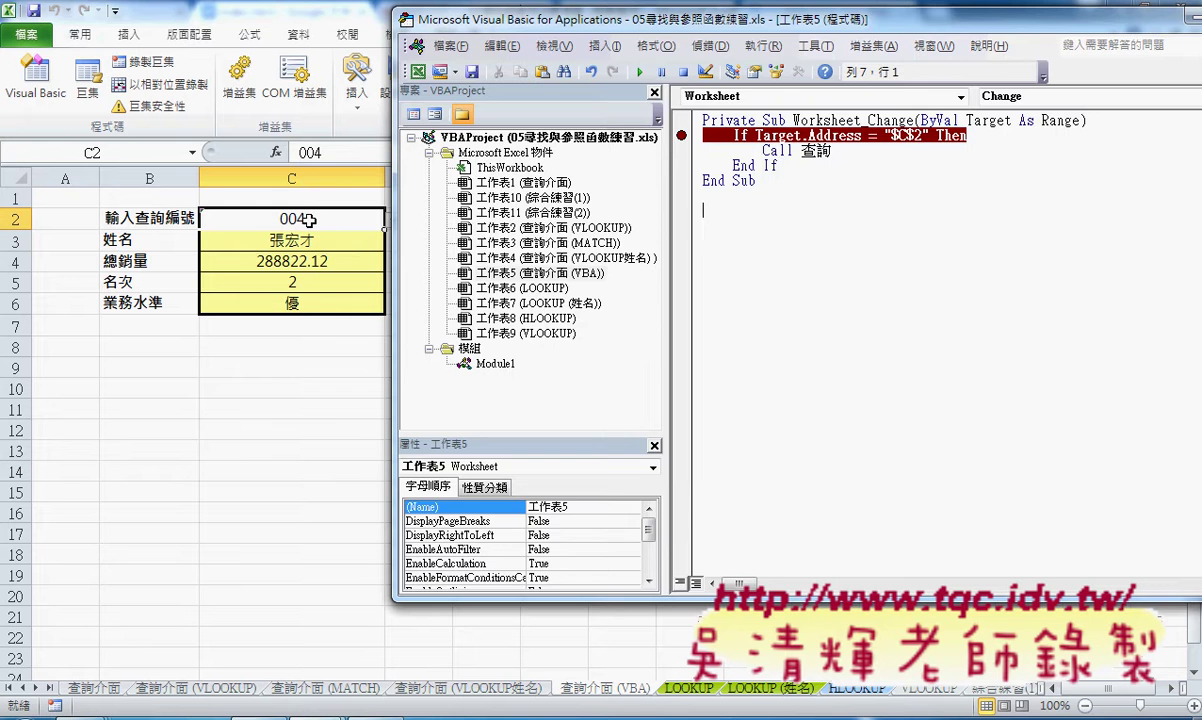
{"action": "left_click", "coordinate": [309, 220]}
{"action": "left_click", "coordinate": [393, 219]}
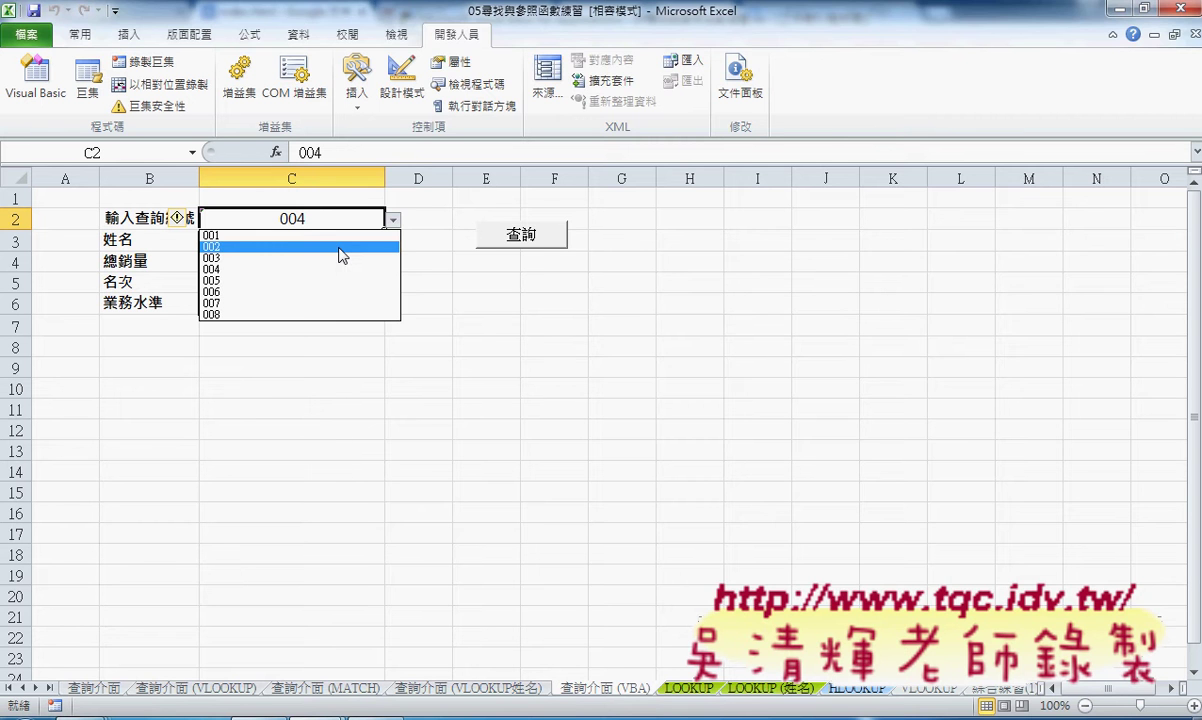
{"action": "left_click", "coordinate": [339, 248]}
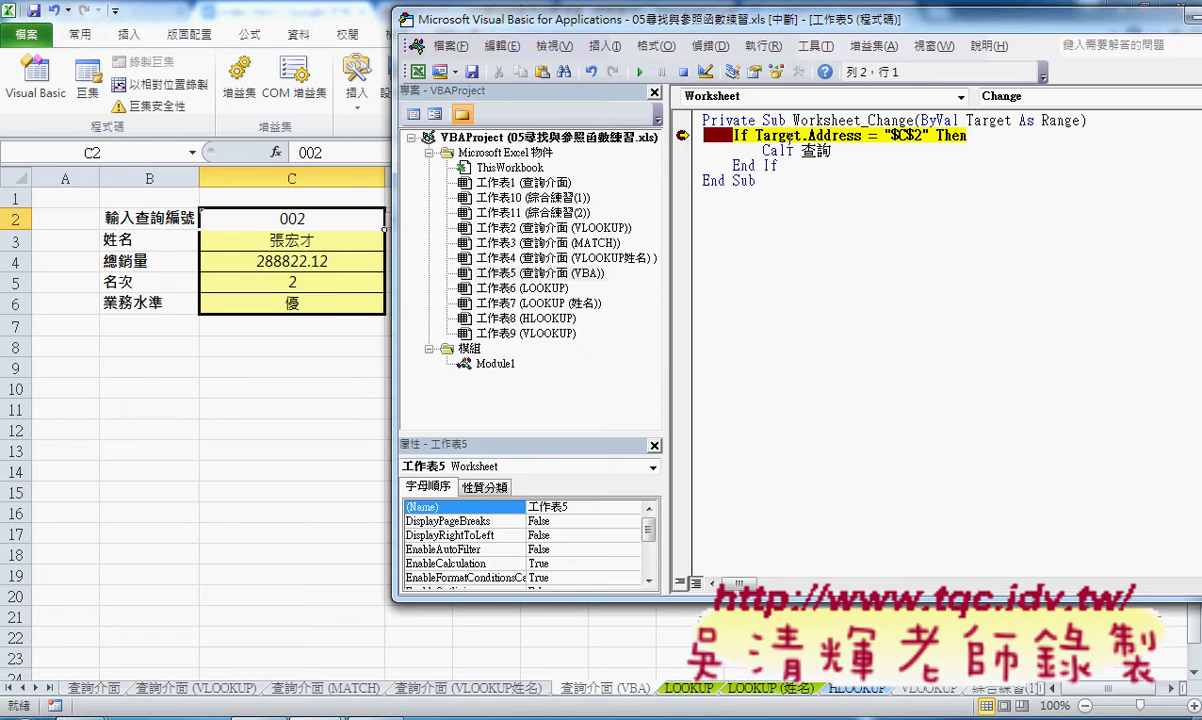
{"action": "mouse_move", "coordinate": [826, 136]}
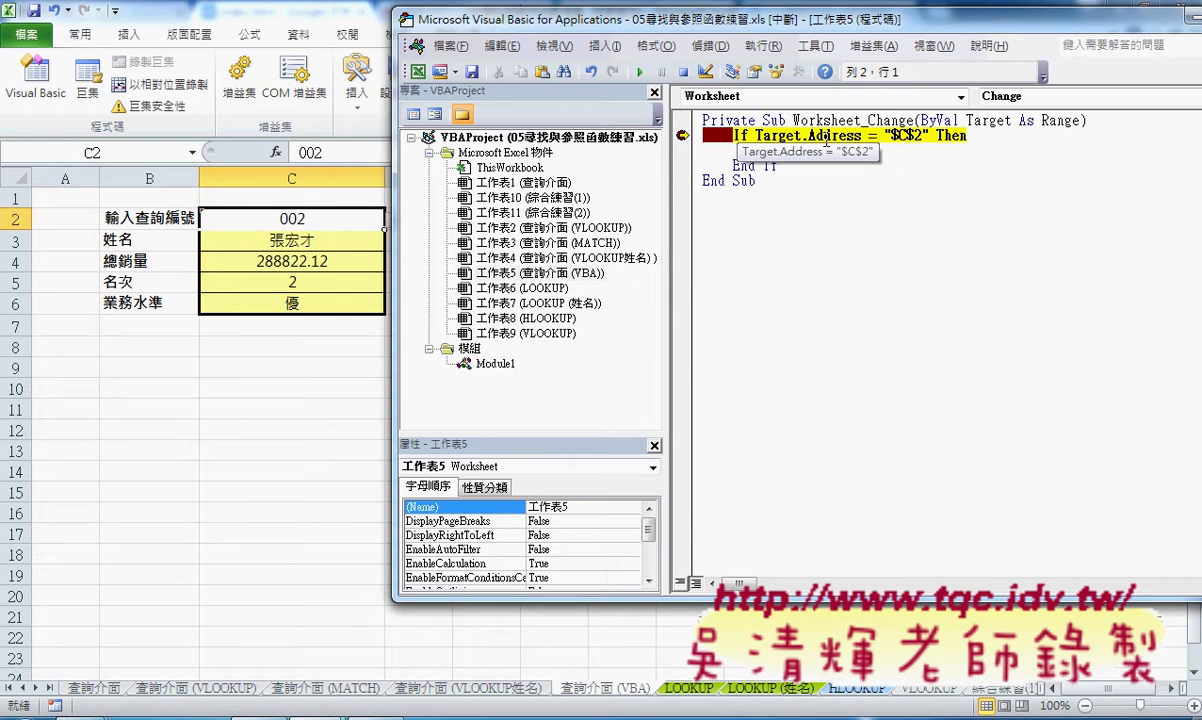
Step with F8 from the If line into the 查詢 macro and through to the end.
{"action": "key", "text": "Return"}
{"action": "type", "text": "Call 查詢"}
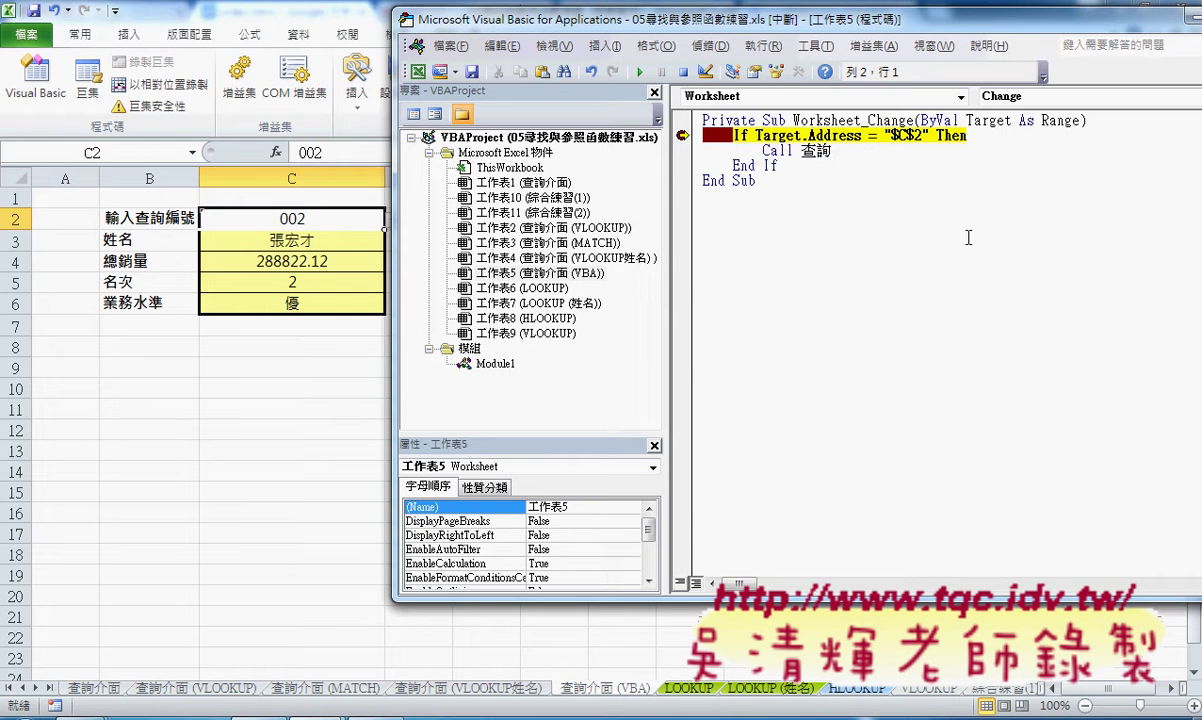
{"action": "key", "text": "F8"}
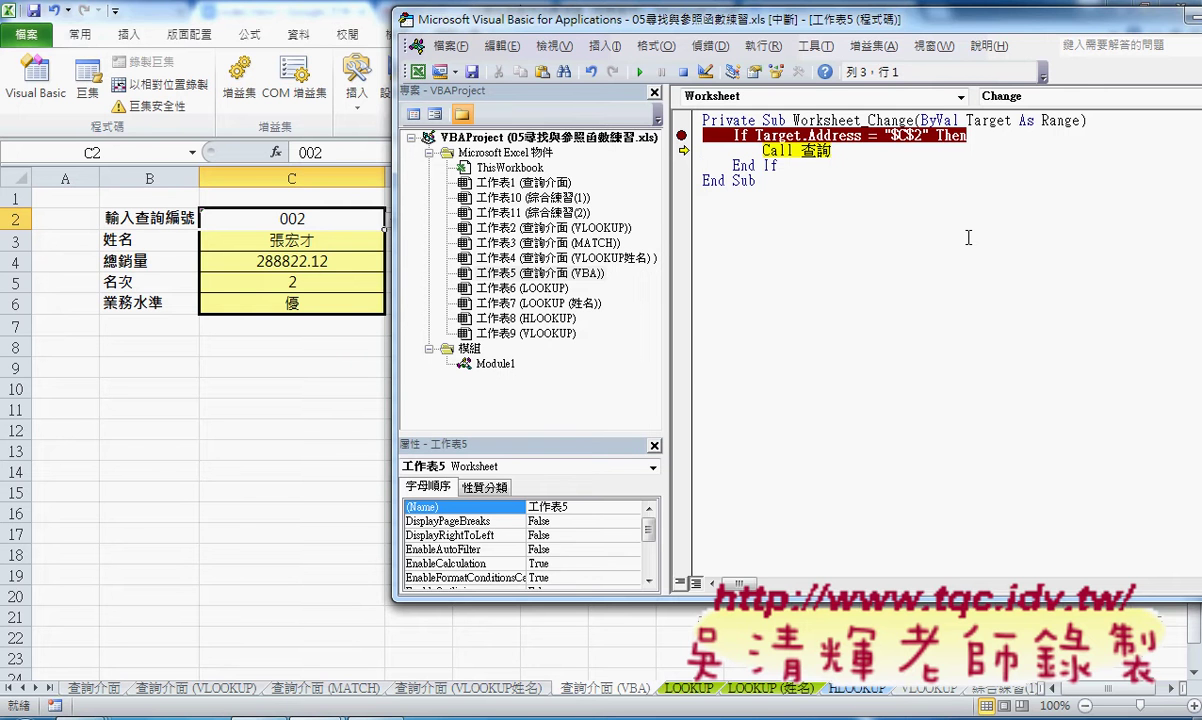
{"action": "key", "text": "F8"}
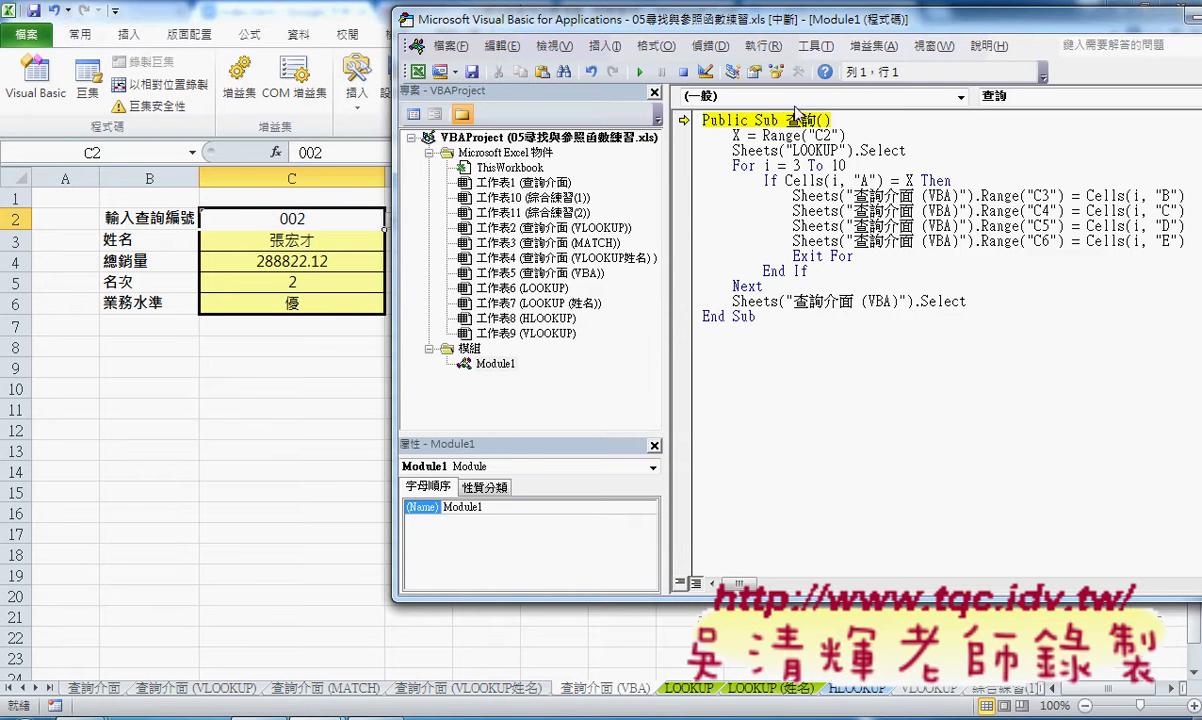
{"action": "key", "text": "F8"}
{"action": "key", "text": "F8"}
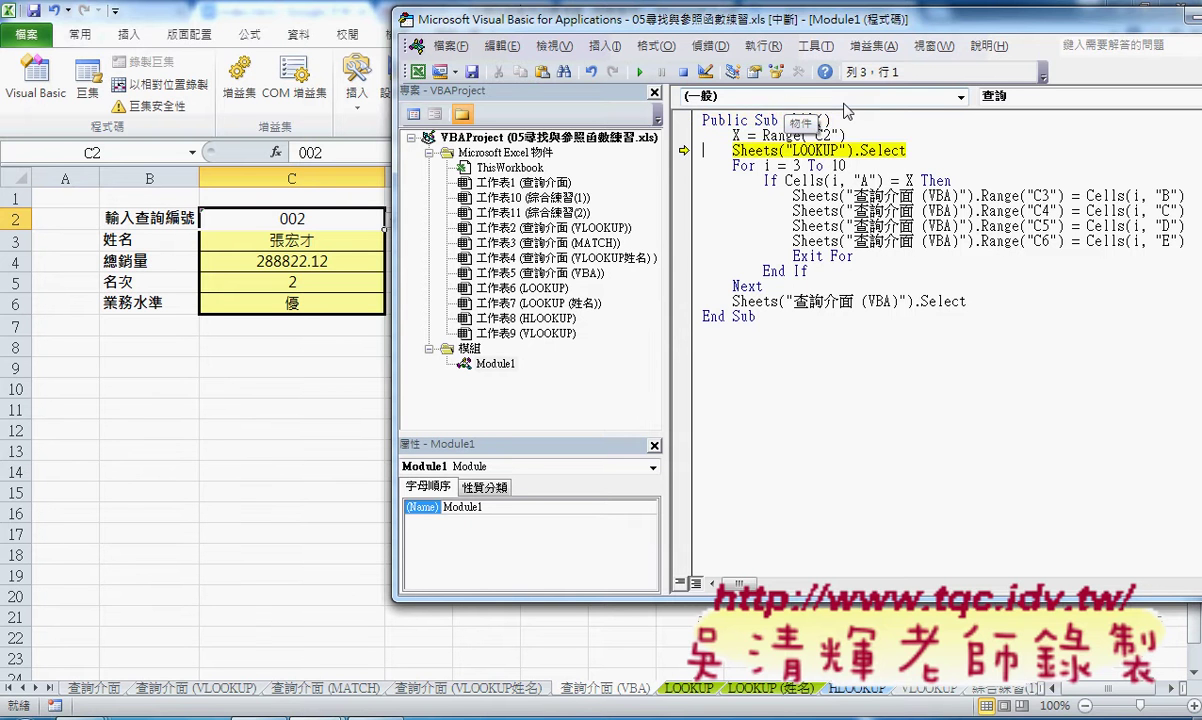
{"action": "key", "text": "F8"}
{"action": "key", "text": "F8"}
{"action": "key", "text": "F8"}
{"action": "key", "text": "F8"}
{"action": "key", "text": "F8"}
{"action": "key", "text": "F8"}
{"action": "key", "text": "F8"}
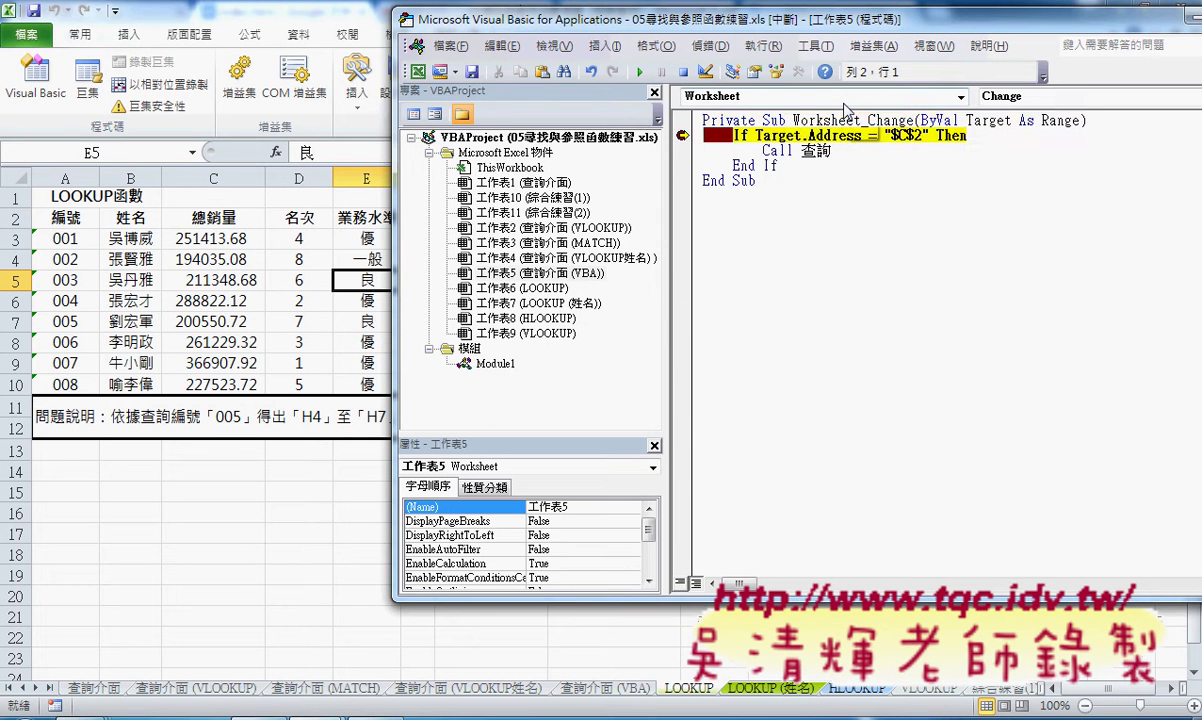
{"action": "key", "text": "F8"}
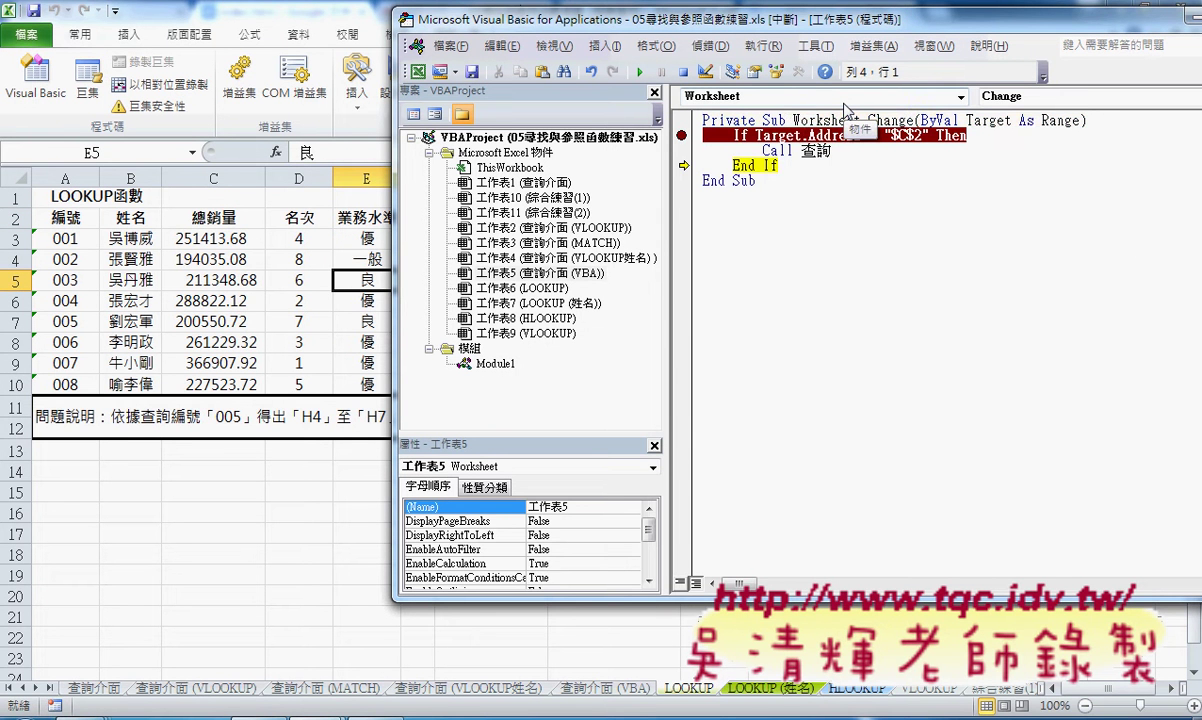
{"action": "key", "text": "F8"}
{"action": "key", "text": "F8"}
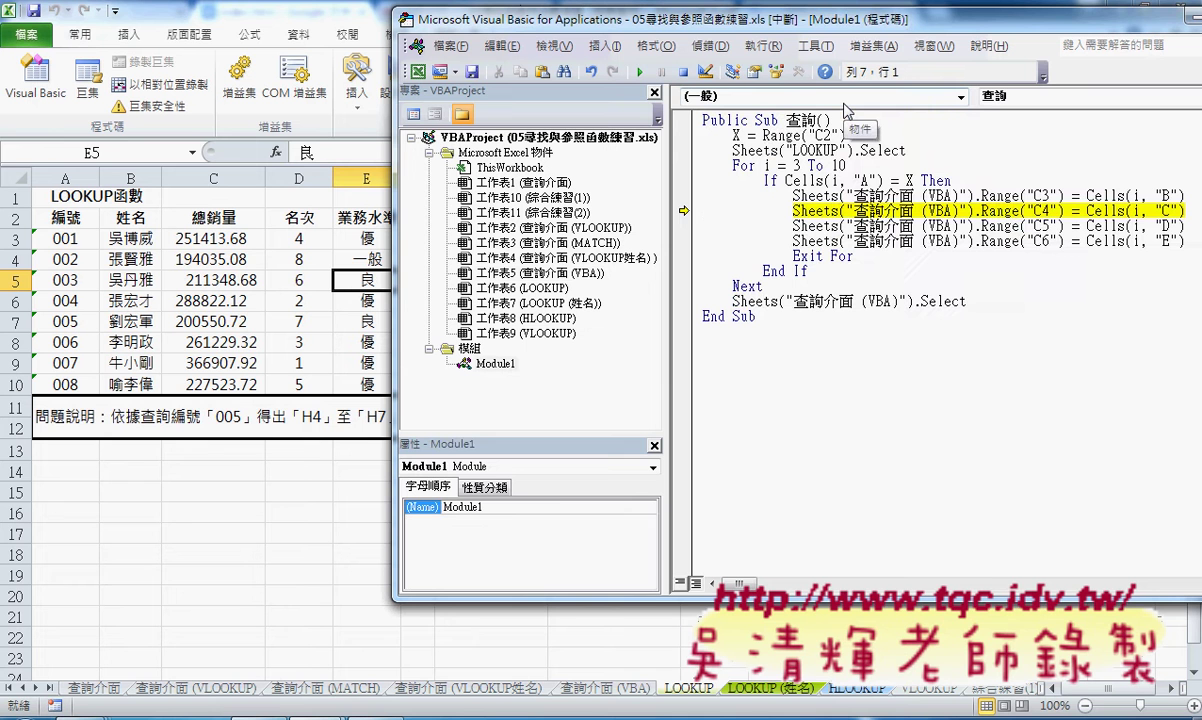
Remove the If-line breakpoint with F9 and resume the macro to finish the lookup.
{"action": "left_click", "coordinate": [641, 73]}
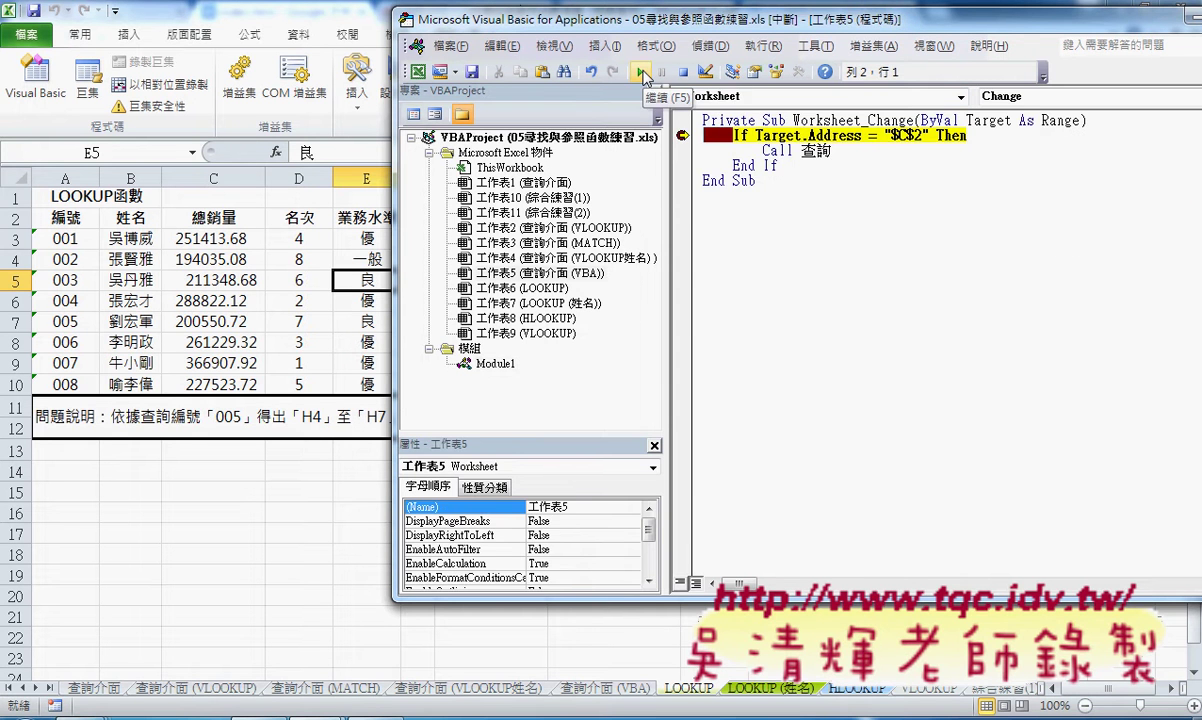
{"action": "key", "text": "F9"}
{"action": "left_click", "coordinate": [640, 73]}
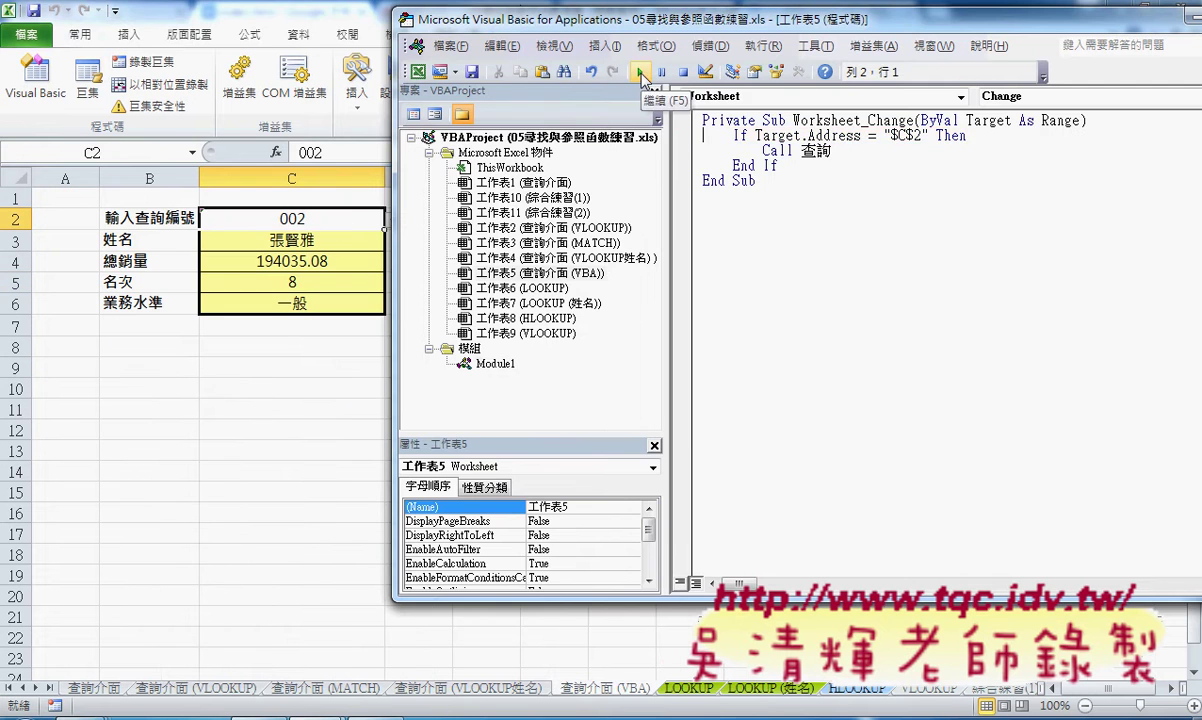
{"action": "left_click", "coordinate": [331, 222]}
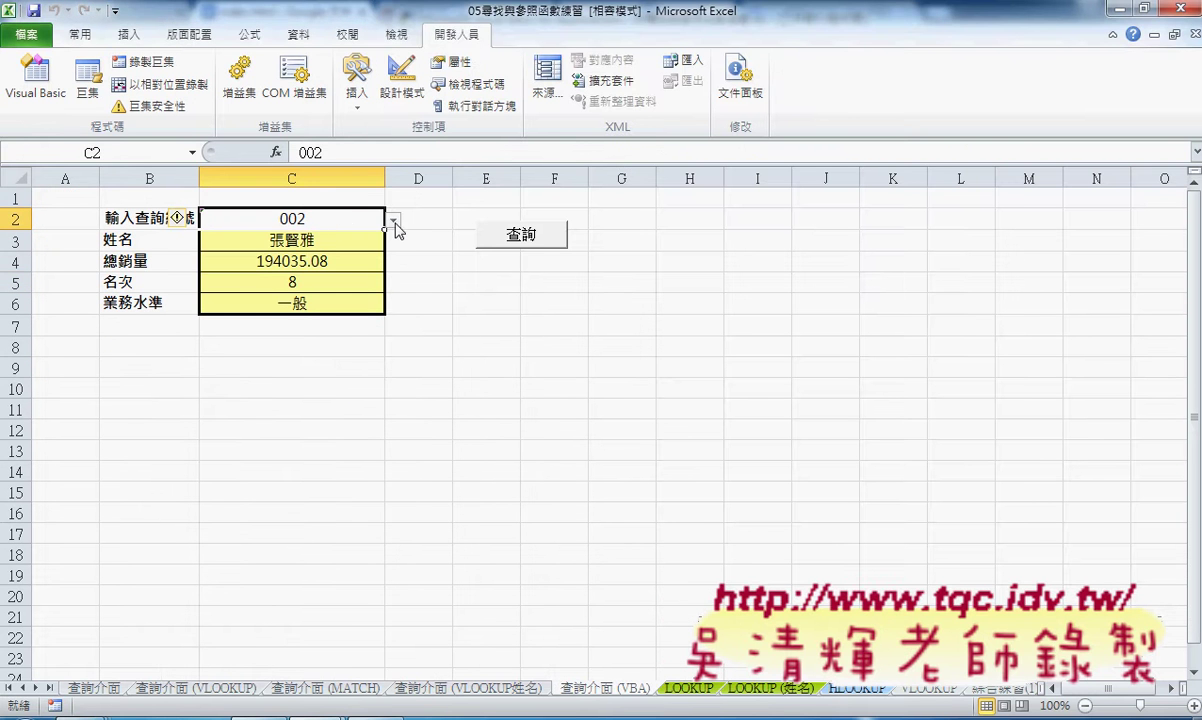
Test the automatic lookup by choosing IDs 005, 007 and then 002 in C2.
{"action": "left_click", "coordinate": [394, 220]}
{"action": "left_click", "coordinate": [385, 284]}
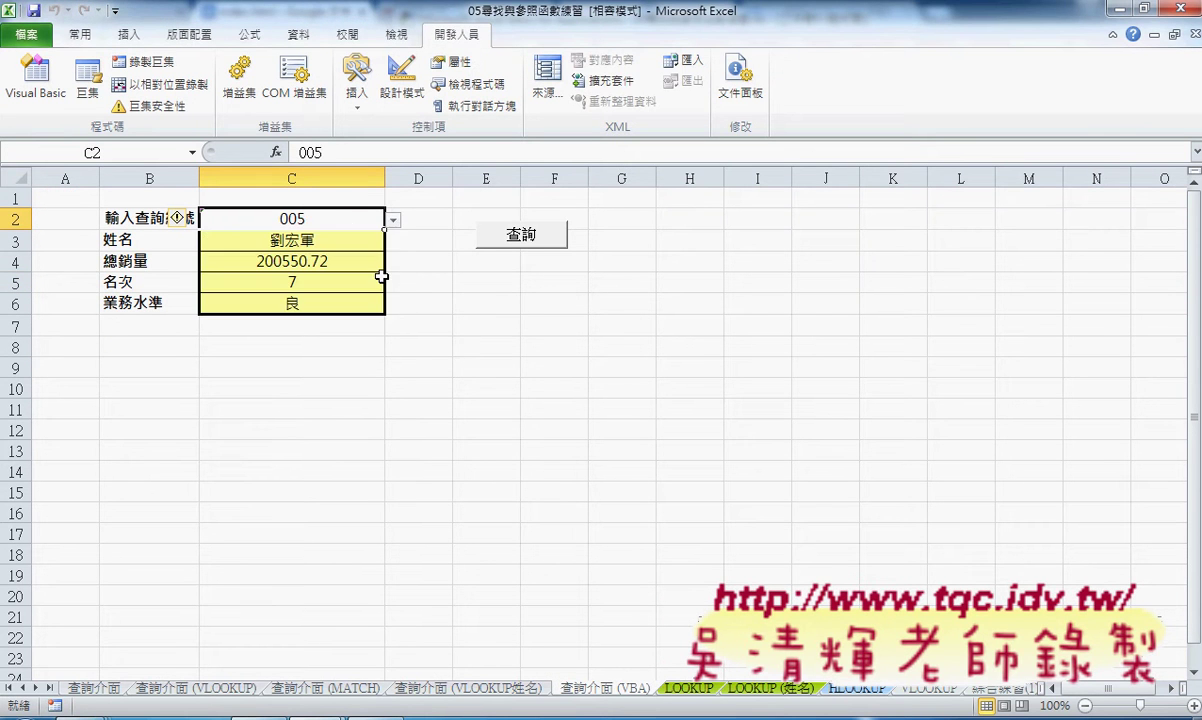
{"action": "left_click", "coordinate": [393, 219]}
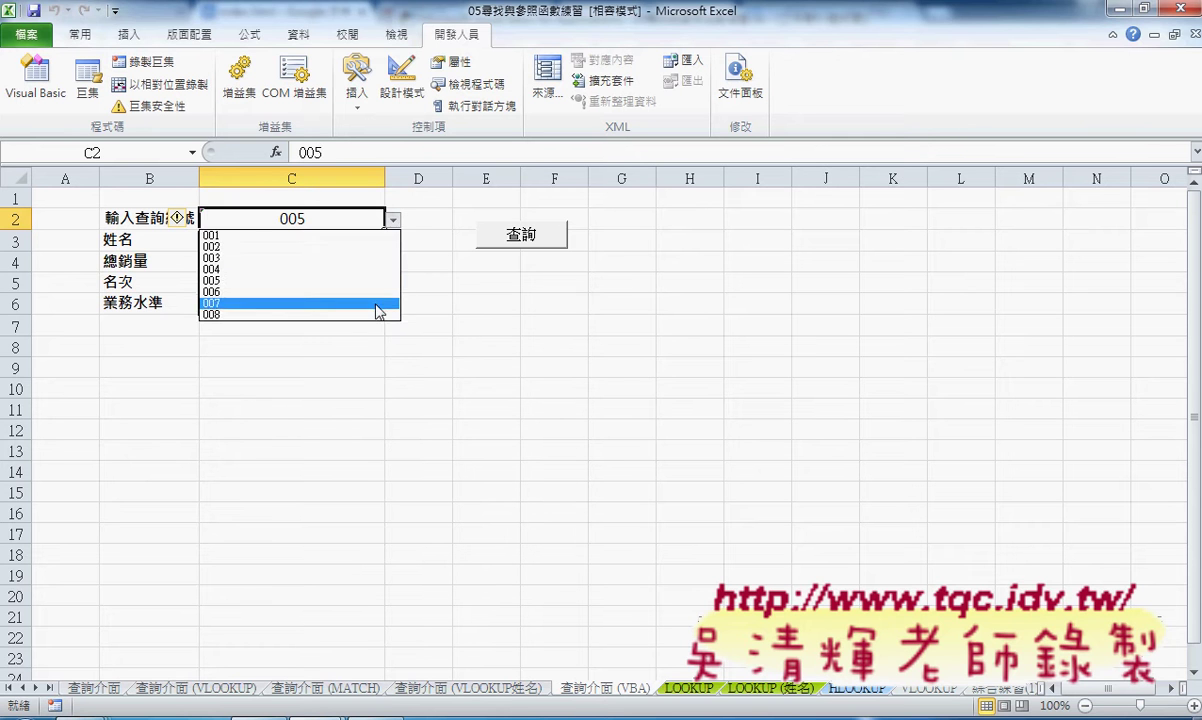
{"action": "left_click", "coordinate": [380, 300]}
{"action": "left_click", "coordinate": [393, 220]}
{"action": "left_click", "coordinate": [378, 243]}
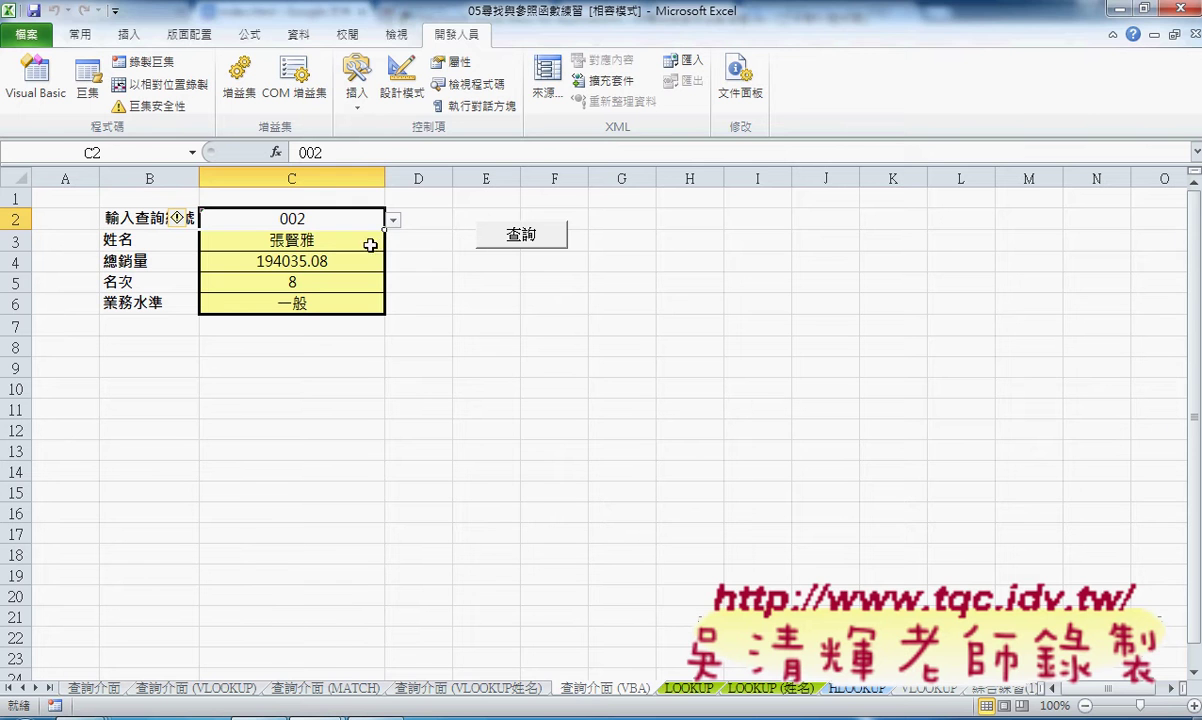
{"action": "left_click", "coordinate": [52, 88]}
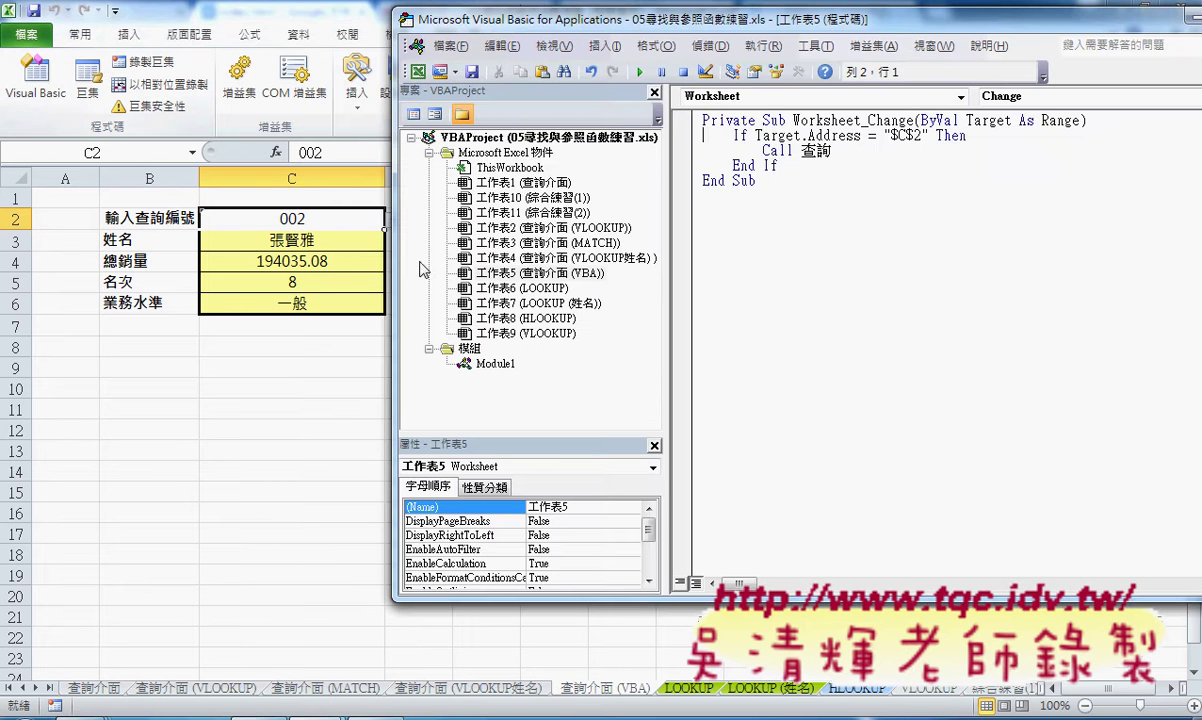
{"action": "left_click", "coordinate": [540, 272]}
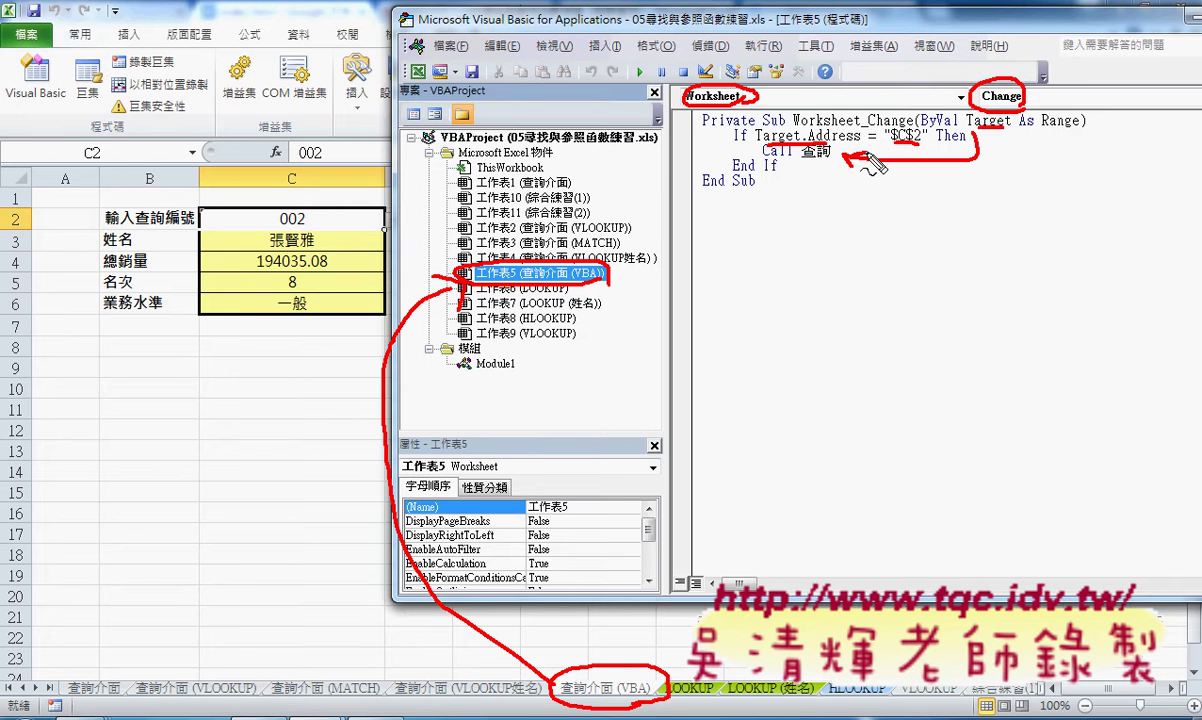
{"action": "key", "text": "Escape"}
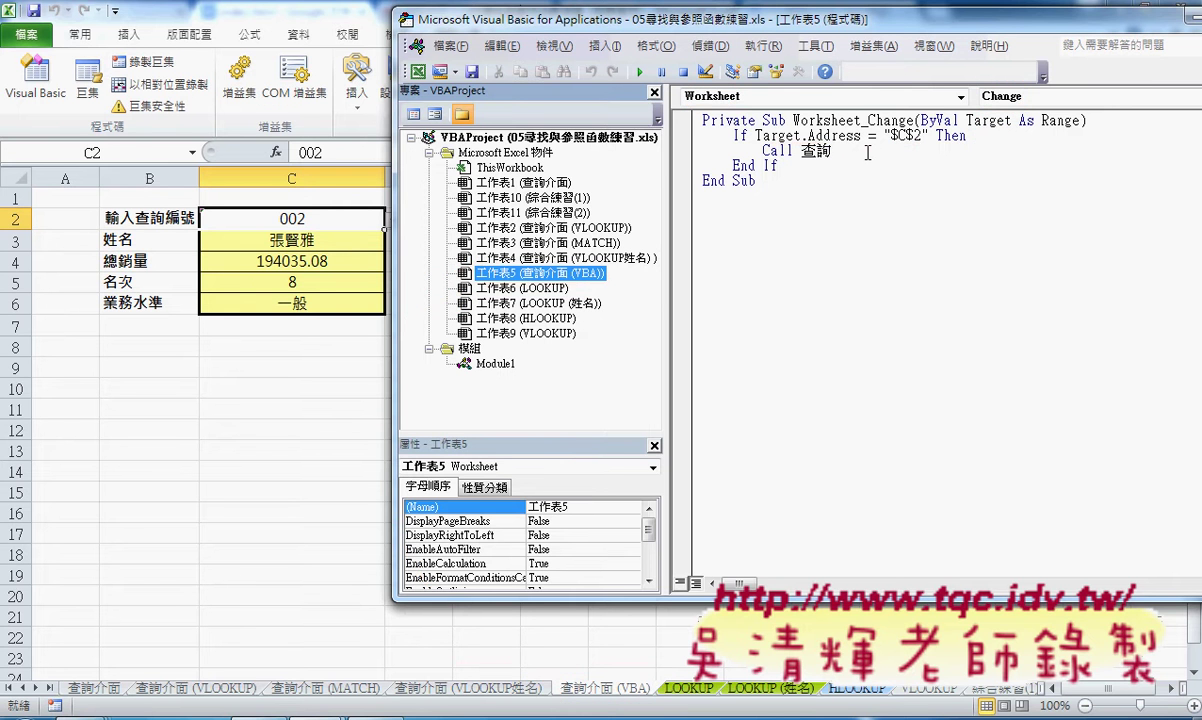
{"action": "left_click", "coordinate": [270, 213]}
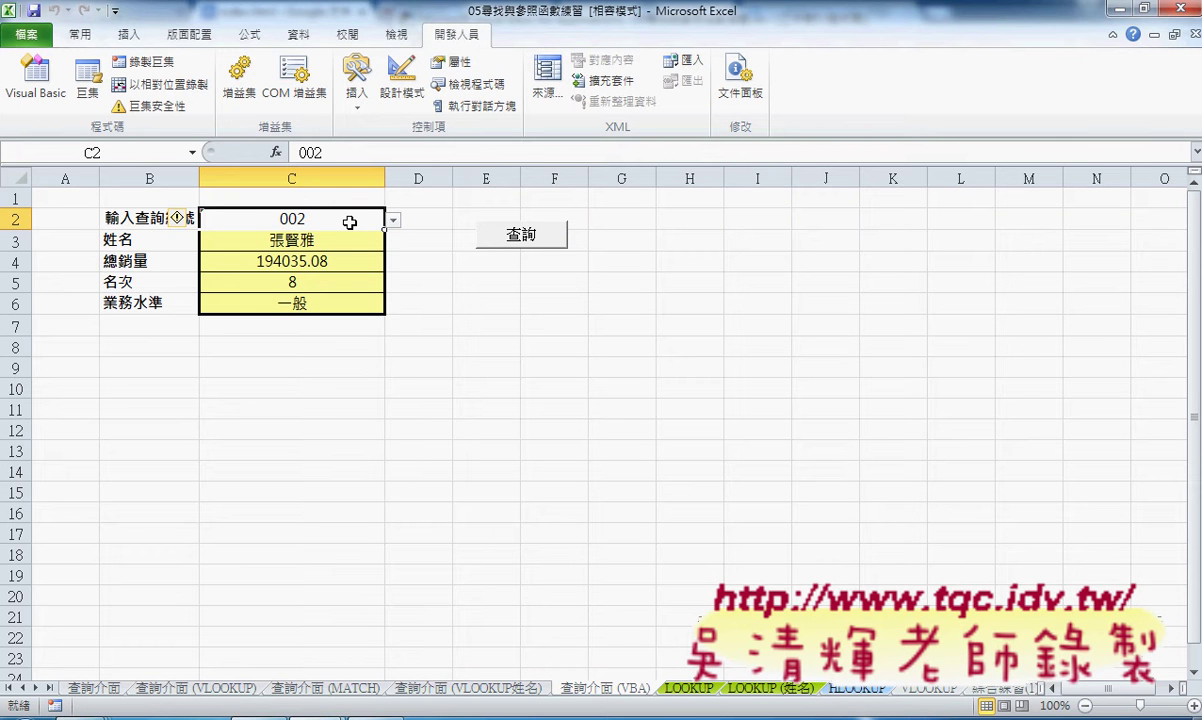
Clear C2, then place the cursor at the end of the If Target.Address line in VBA.
{"action": "key", "text": "Delete"}
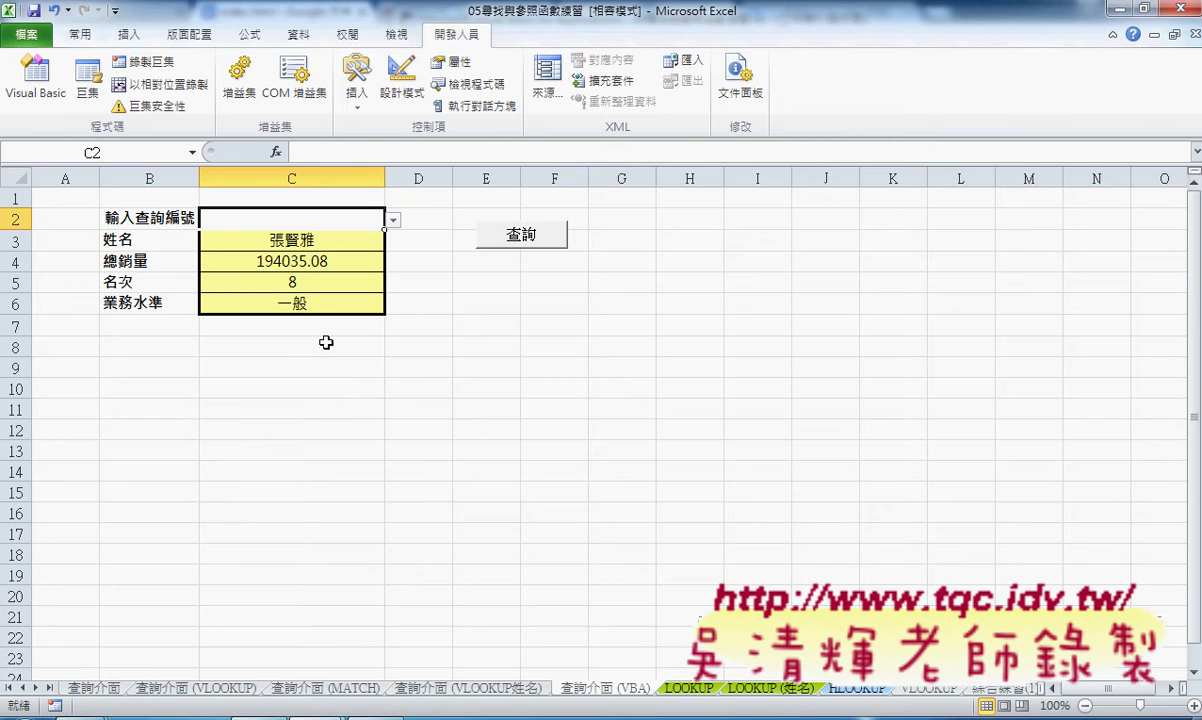
{"action": "left_click", "coordinate": [421, 510]}
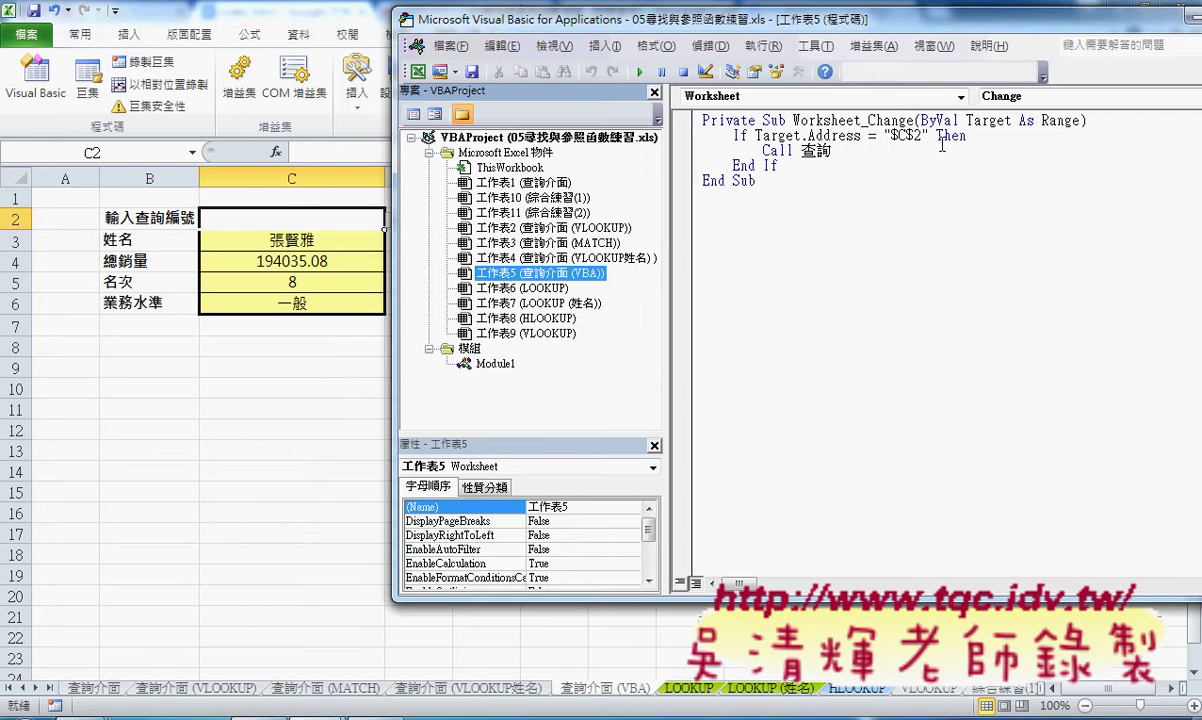
{"action": "left_click", "coordinate": [976, 139]}
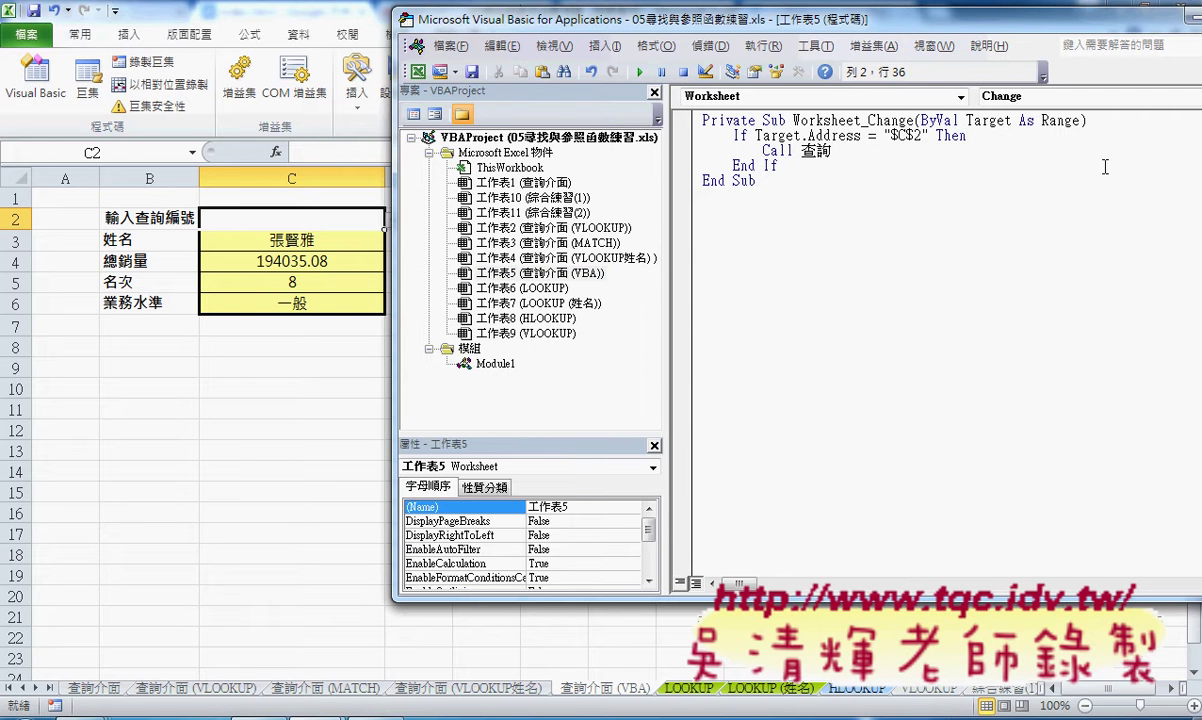
Insert an indented line below the If Target.Address line and begin typing "if ra".
{"action": "key", "text": "Return"}
{"action": "key", "text": "Tab"}
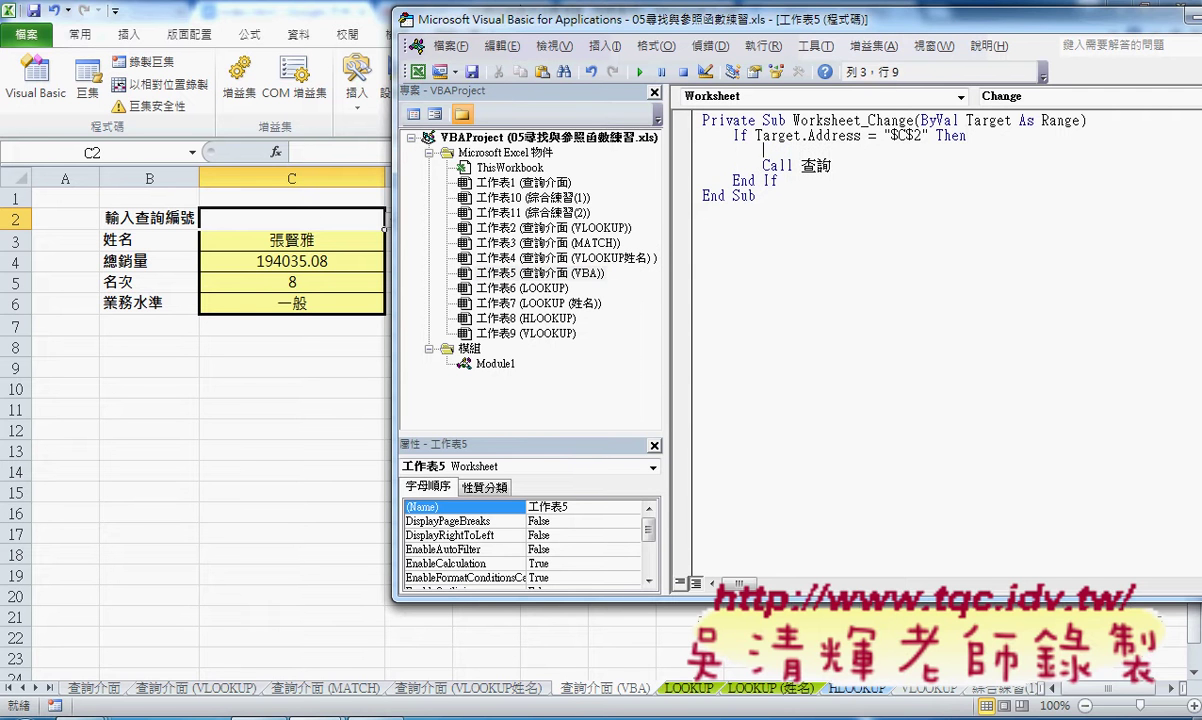
{"action": "type", "text": "if "}
{"action": "type", "text": "ra"}
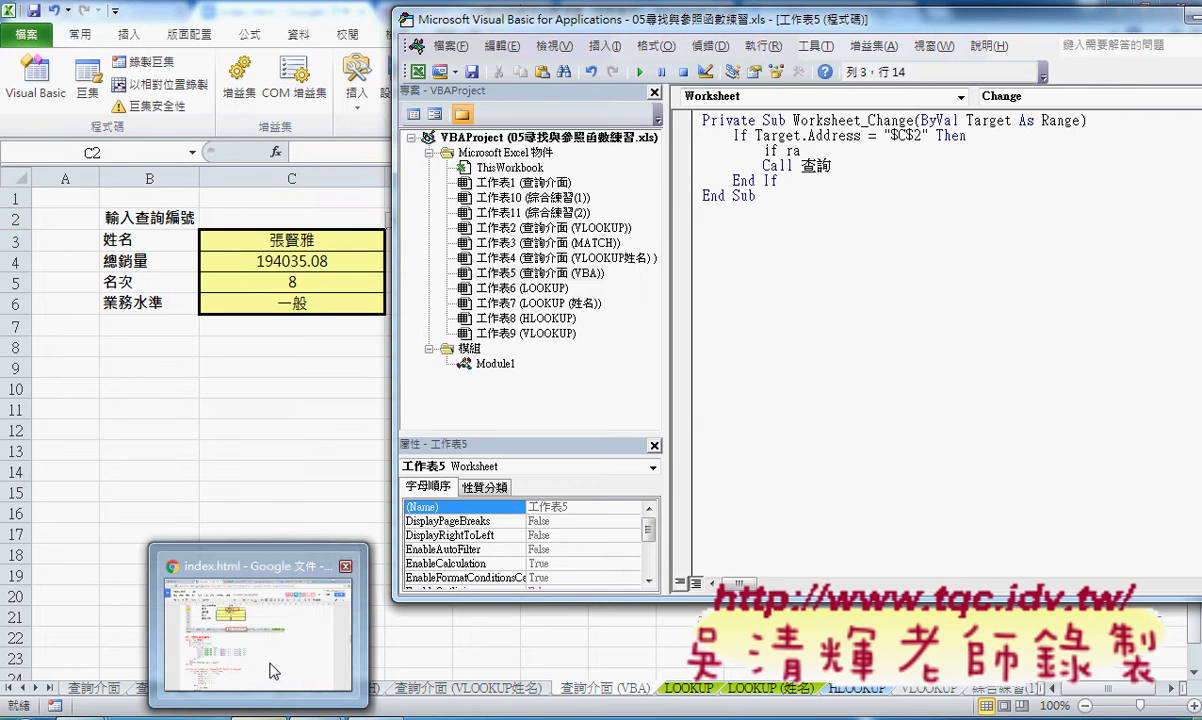
Select the Worksheet_Change If…End If block in the Google Docs index.html notes.
{"action": "left_click", "coordinate": [270, 595]}
{"action": "scroll", "coordinate": [363, 505], "scroll_direction": "down", "scroll_amount": 1}
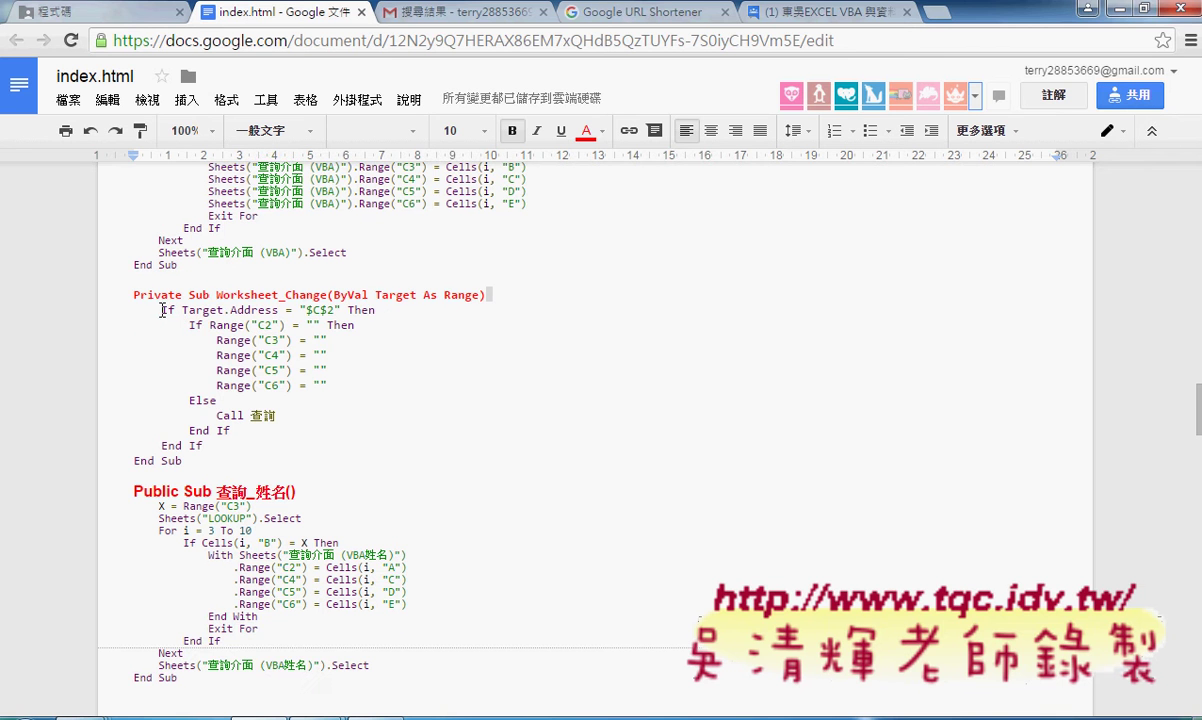
{"action": "mouse_move", "coordinate": [160, 310]}
{"action": "left_mouse_down"}
{"action": "mouse_move", "coordinate": [219, 388]}
{"action": "mouse_move", "coordinate": [221, 448]}
{"action": "left_mouse_up"}
{"action": "key", "text": "ctrl+c"}
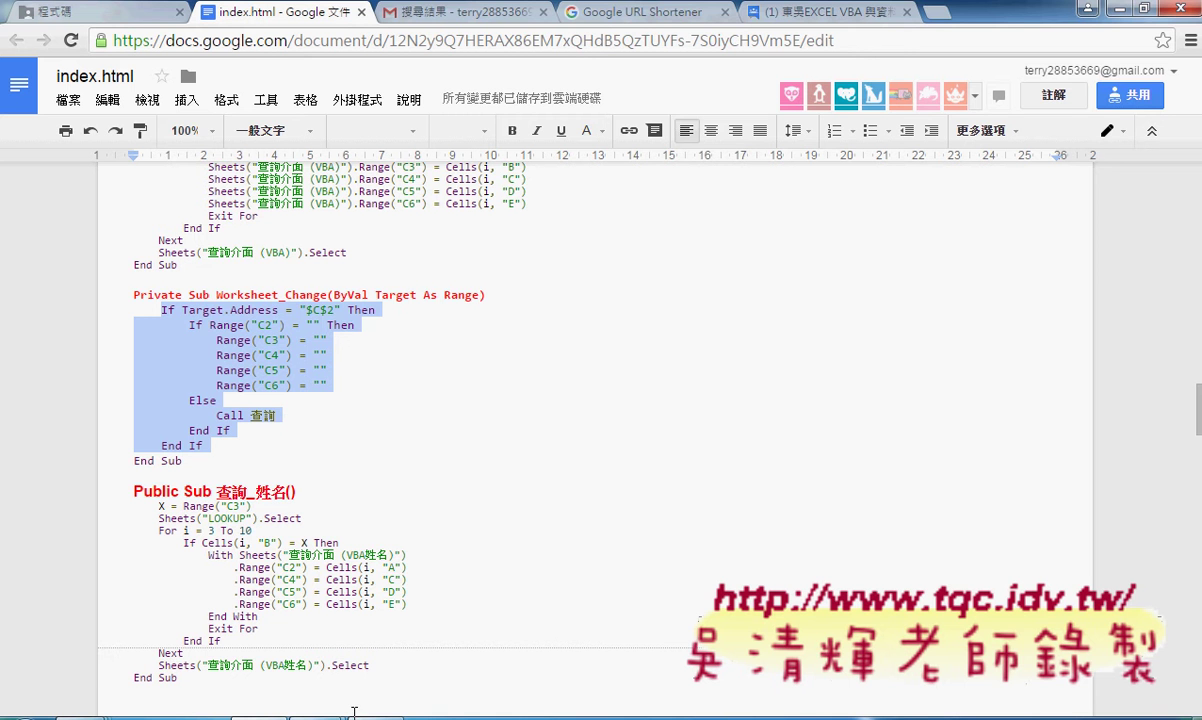
{"action": "mouse_move", "coordinate": [316, 716]}
{"action": "left_click", "coordinate": [415, 548]}
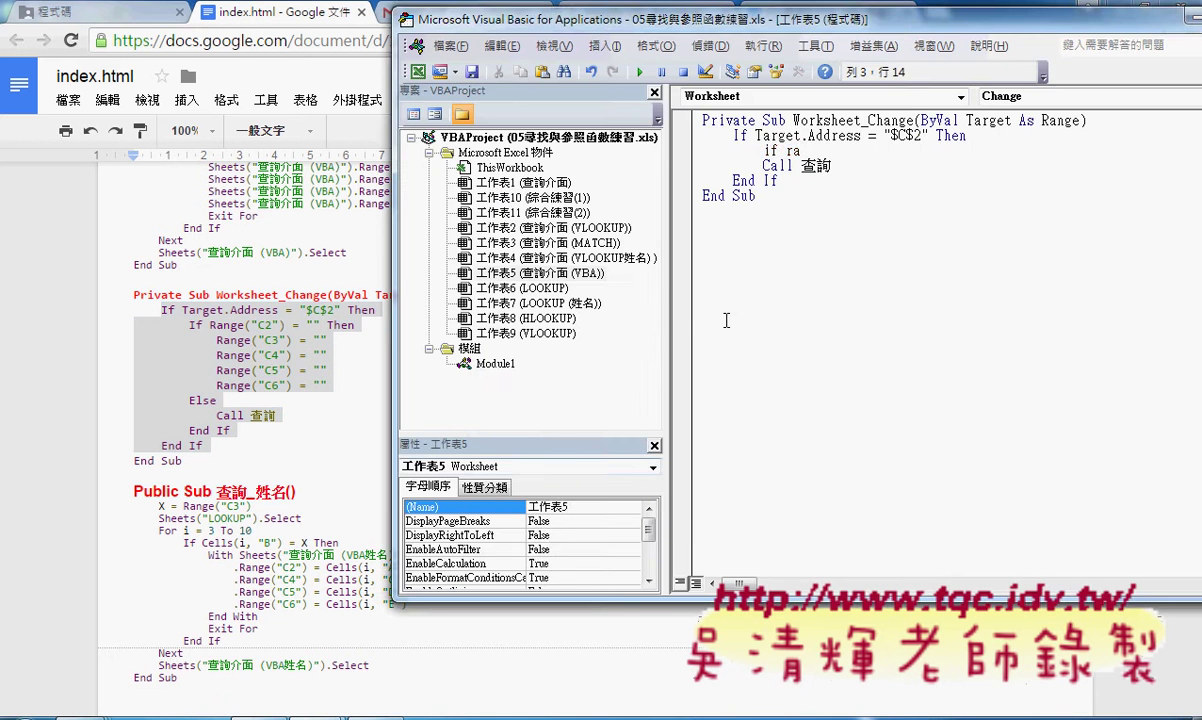
Dismiss the compile error and paste the full If/Else block over the old If lines, indenting it.
{"action": "left_click", "coordinate": [726, 320]}
{"action": "left_click", "coordinate": [588, 450]}
{"action": "left_click_drag", "start_coordinate": [778, 181], "coordinate": [688, 146]}
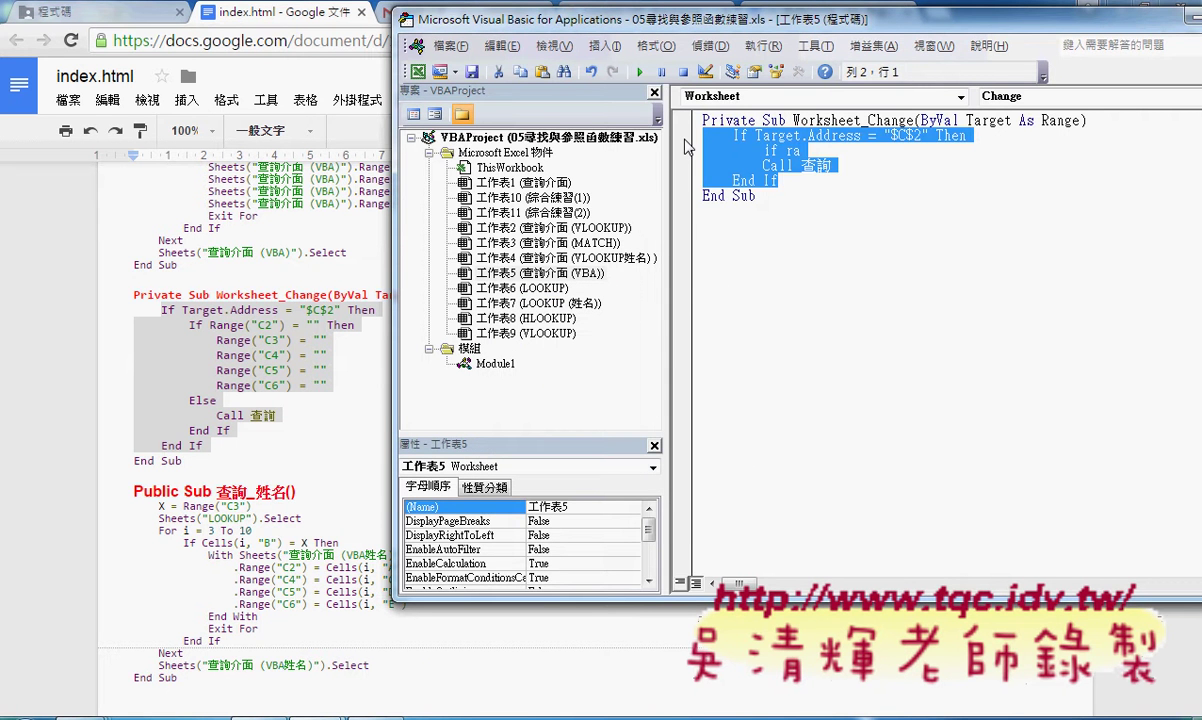
{"action": "key", "text": "ctrl+v"}
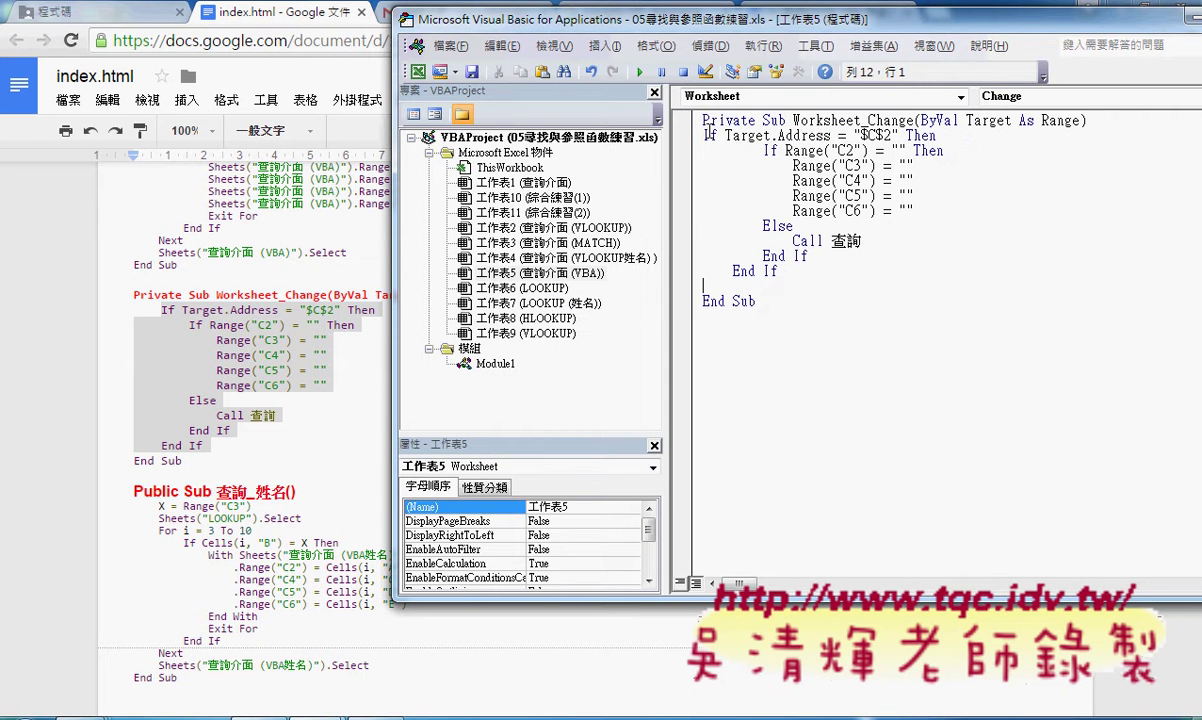
{"action": "left_click", "coordinate": [704, 135]}
{"action": "key", "text": "Tab"}
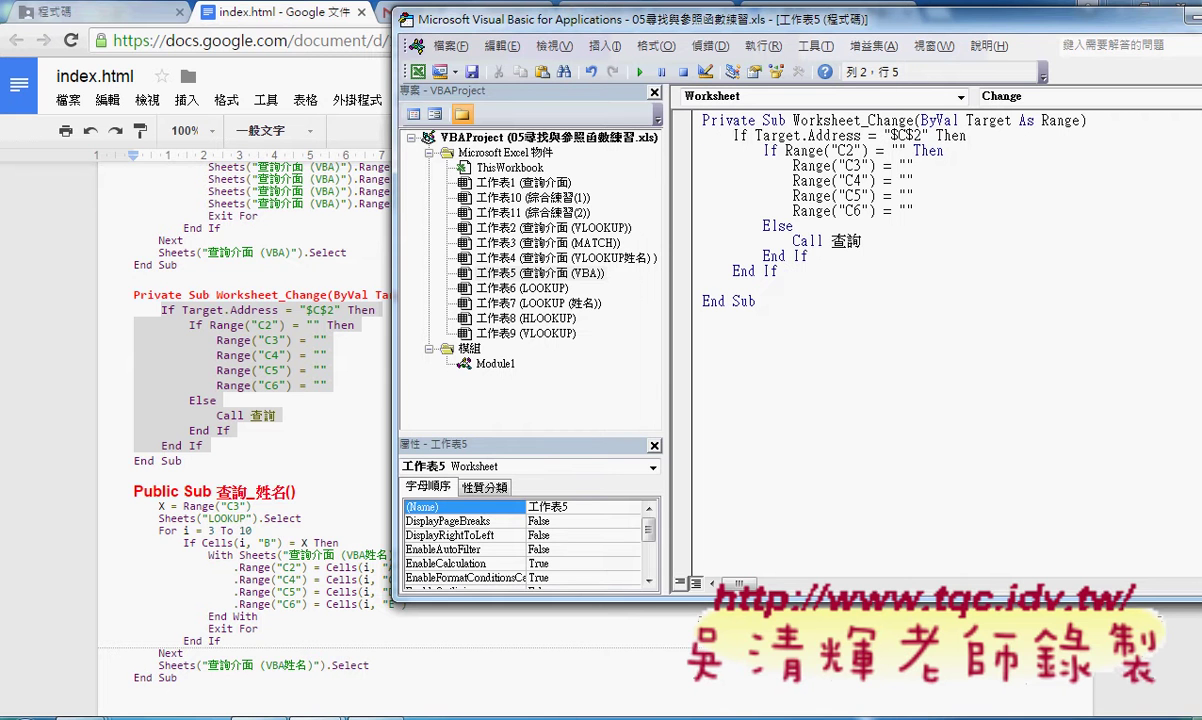
Walk through the code: the $C$2 check, the empty-C2 test, clearing C3 to C6, and Call 查詢.
{"action": "left_click", "coordinate": [897, 136]}
{"action": "left_click_drag", "start_coordinate": [906, 151], "coordinate": [785, 151]}
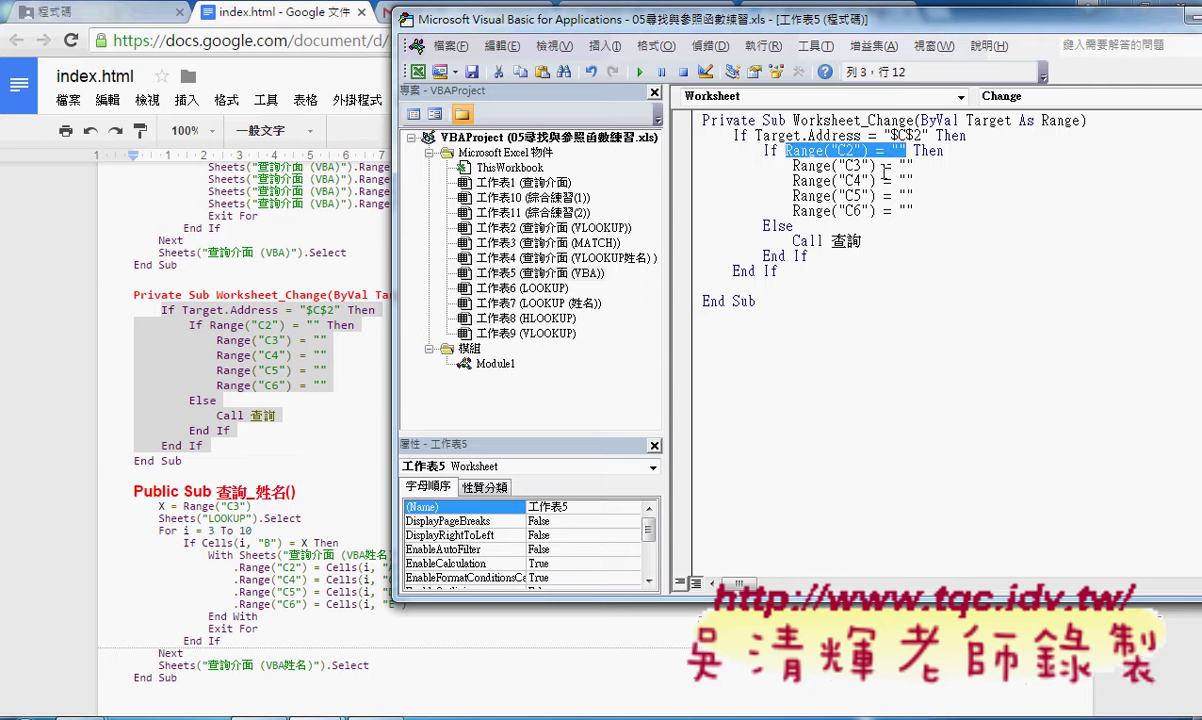
{"action": "left_click", "coordinate": [855, 168]}
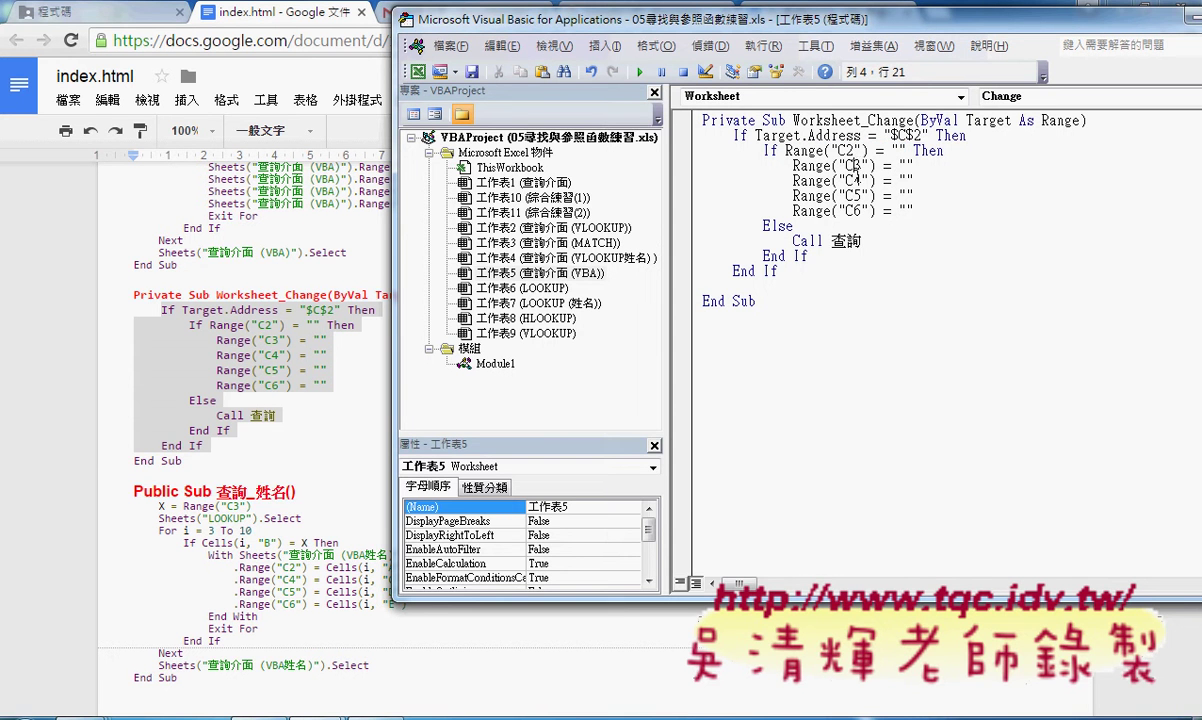
{"action": "left_click_drag", "start_coordinate": [913, 211], "coordinate": [687, 163]}
{"action": "left_click", "coordinate": [792, 226]}
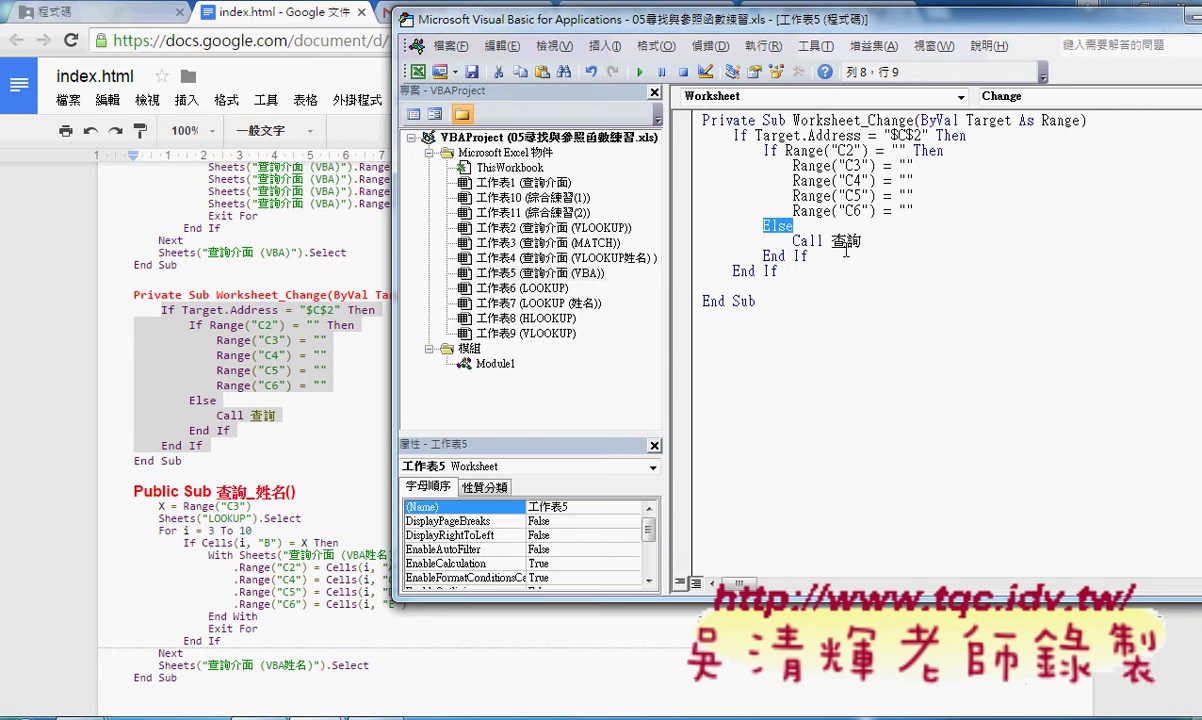
{"action": "left_click_drag", "start_coordinate": [860, 241], "coordinate": [640, 236]}
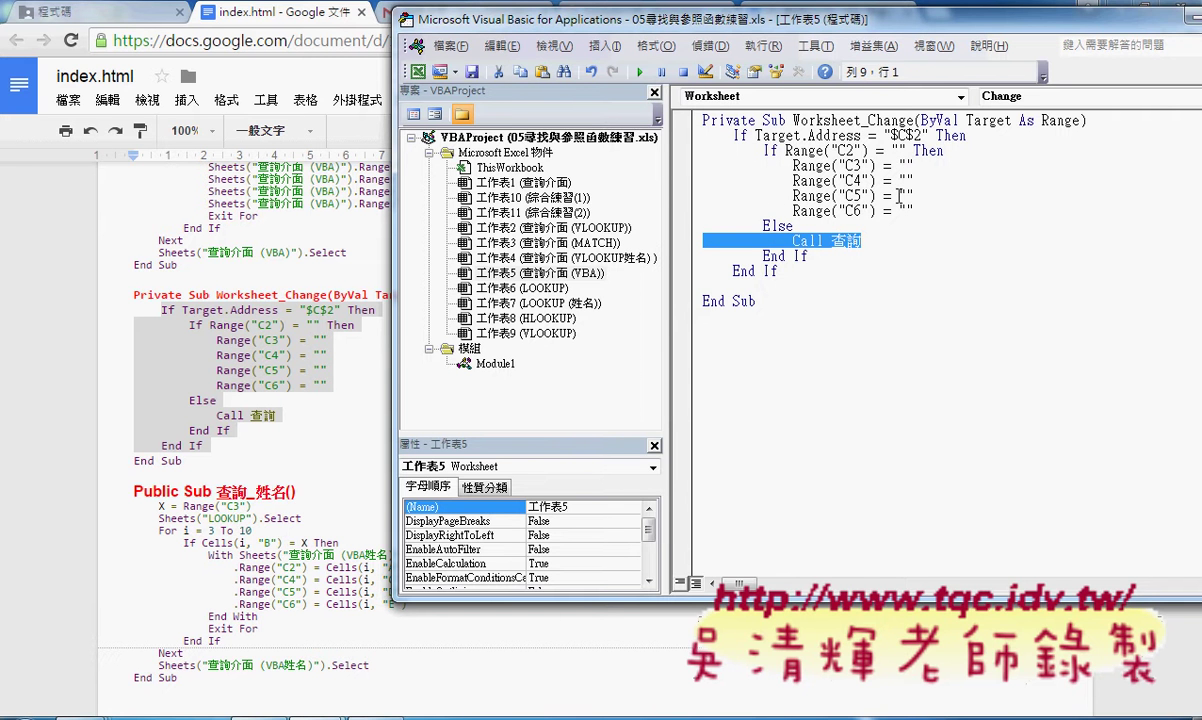
{"action": "left_click_drag", "start_coordinate": [897, 21], "coordinate": [825, 46]}
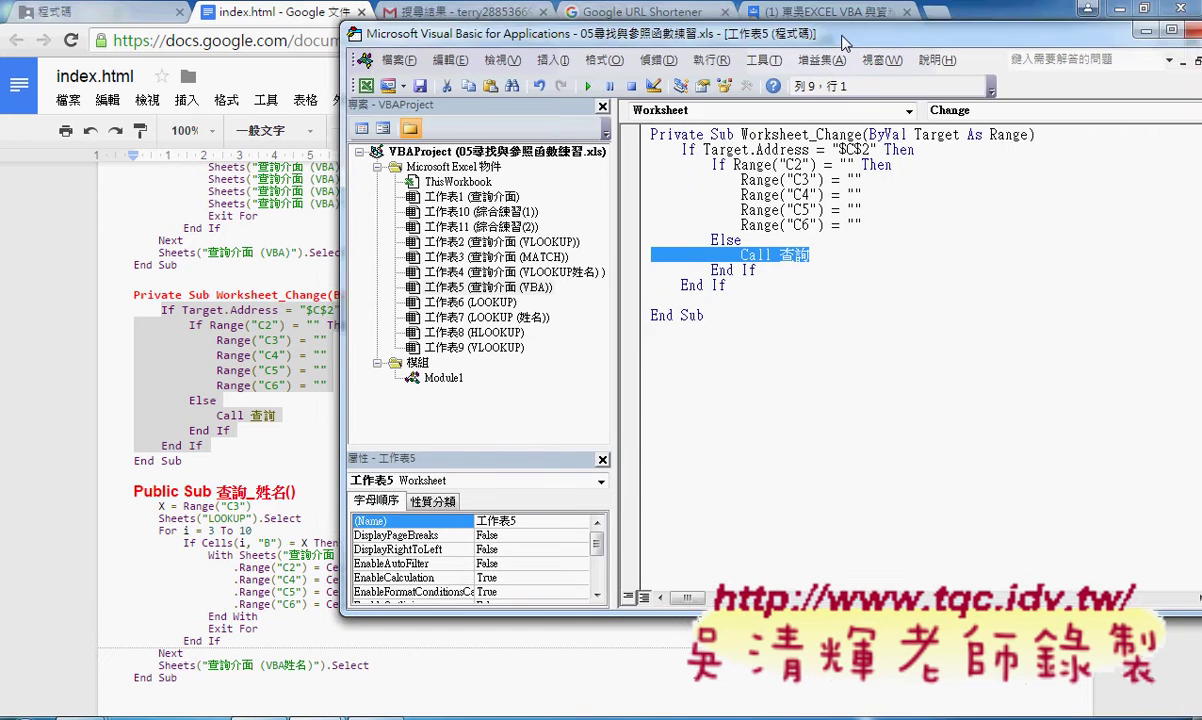
Pick 002 in C2, then delete C2 to confirm C3:C6 blank out, and return to the code.
{"action": "left_click", "coordinate": [1116, 8]}
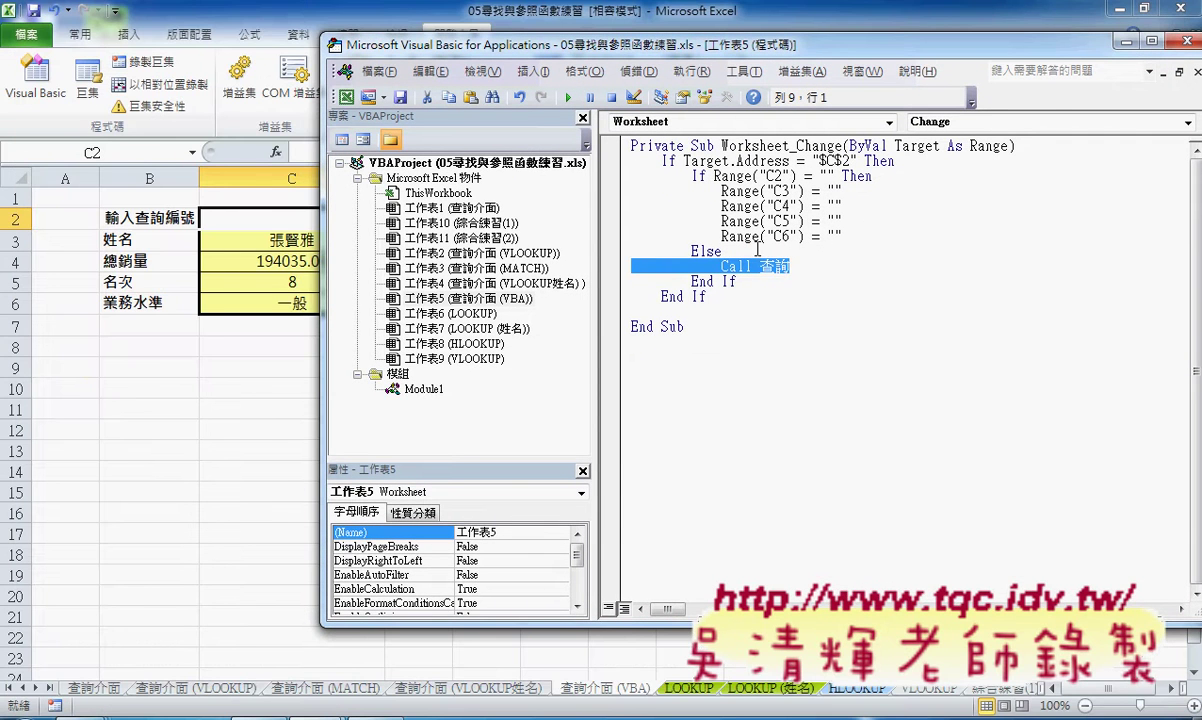
{"action": "left_click", "coordinate": [260, 214]}
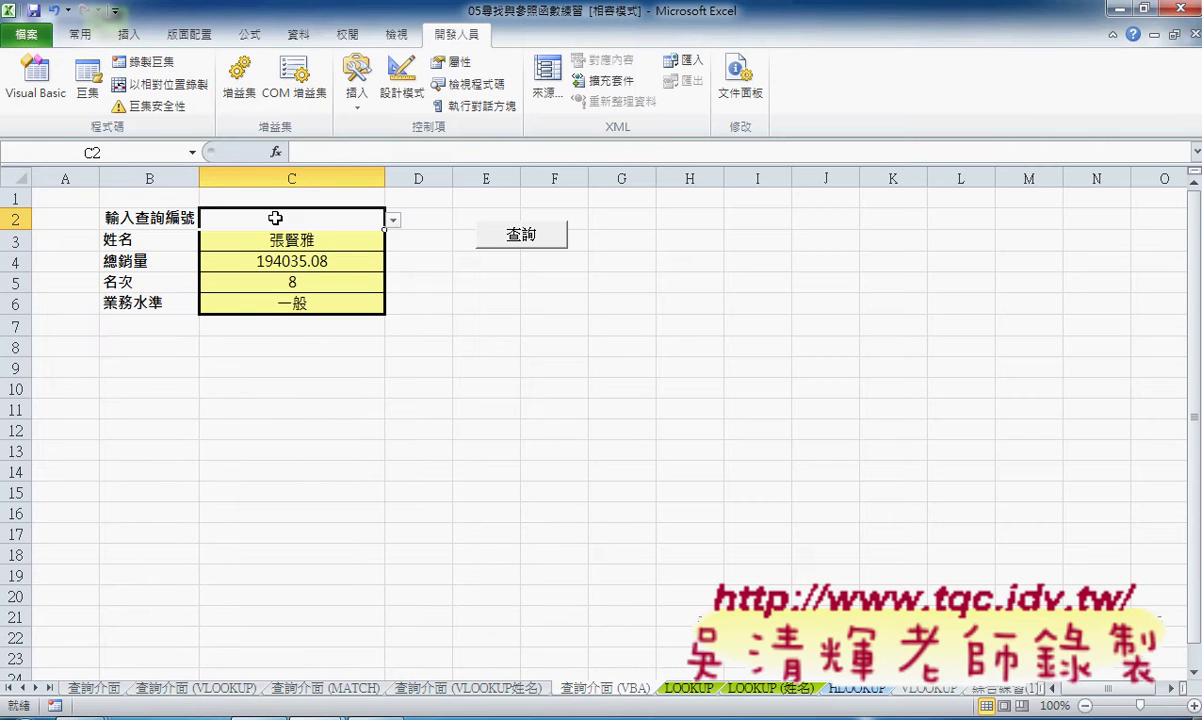
{"action": "left_click", "coordinate": [395, 220]}
{"action": "left_click", "coordinate": [365, 247]}
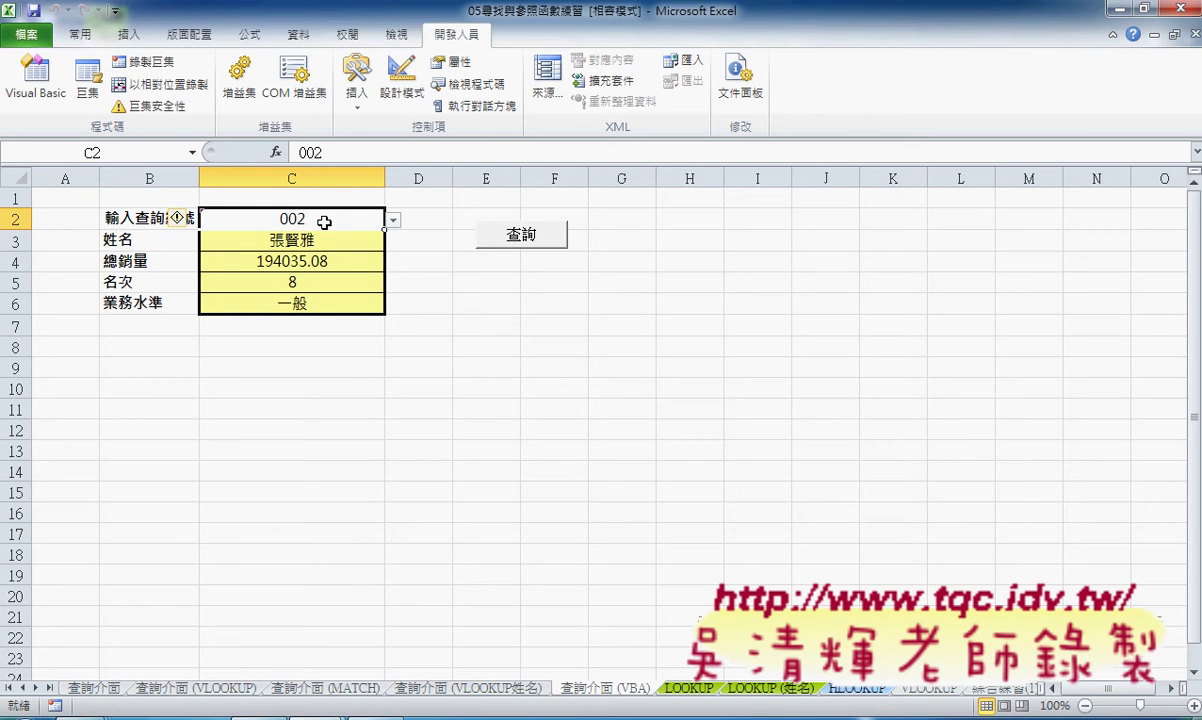
{"action": "key", "text": "Delete"}
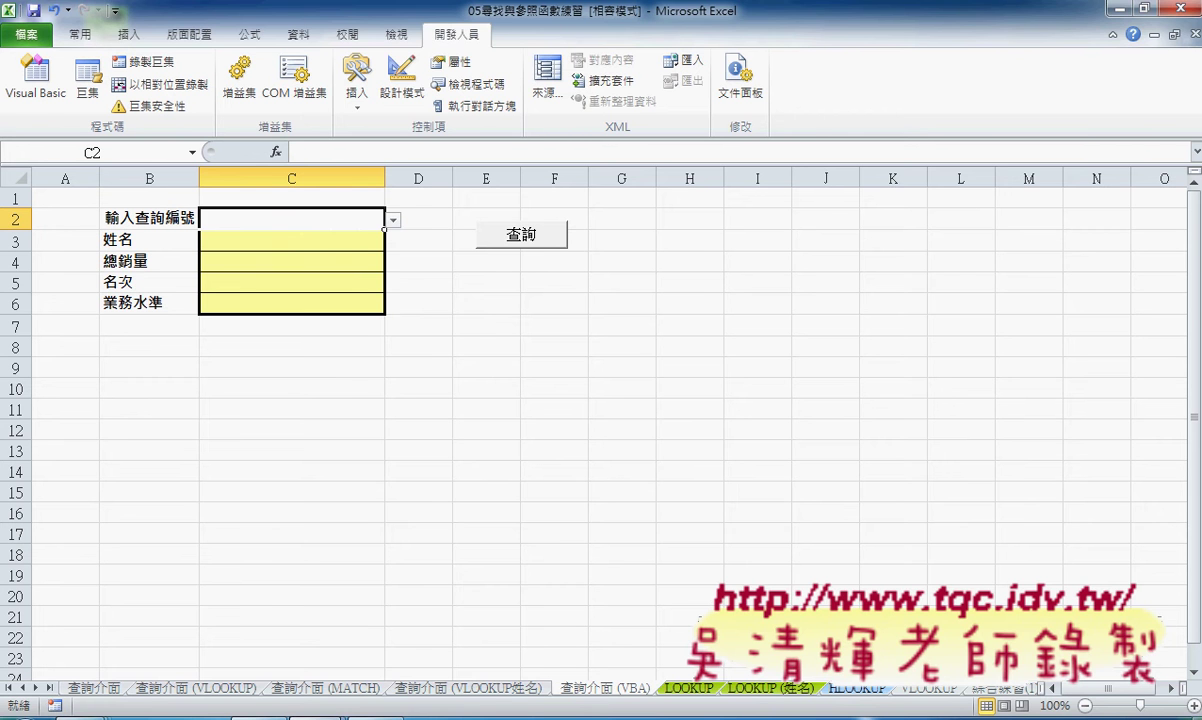
{"action": "left_click", "coordinate": [352, 670]}
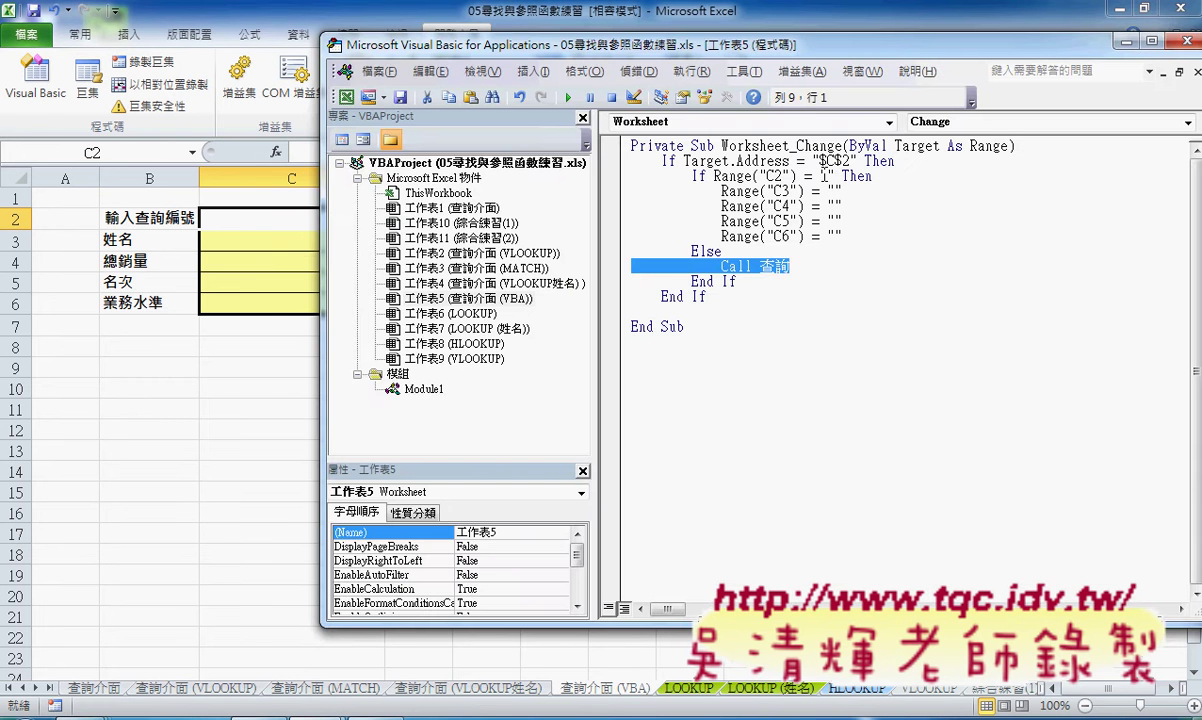
Annotate how an empty C2 clears C3:C6 and otherwise runs Call 查詢, then erase the markings.
{"action": "left_click_drag", "start_coordinate": [834, 176], "coordinate": [715, 177]}
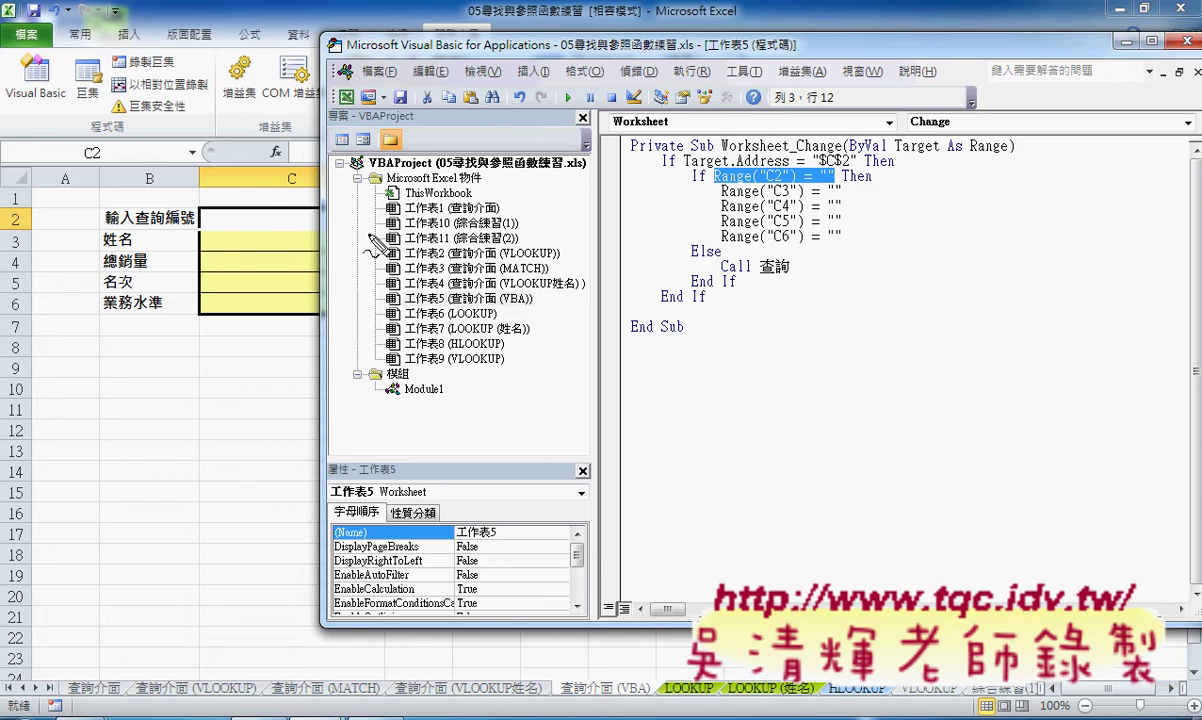
{"action": "left_click_drag", "start_coordinate": [268, 214], "coordinate": [288, 222]}
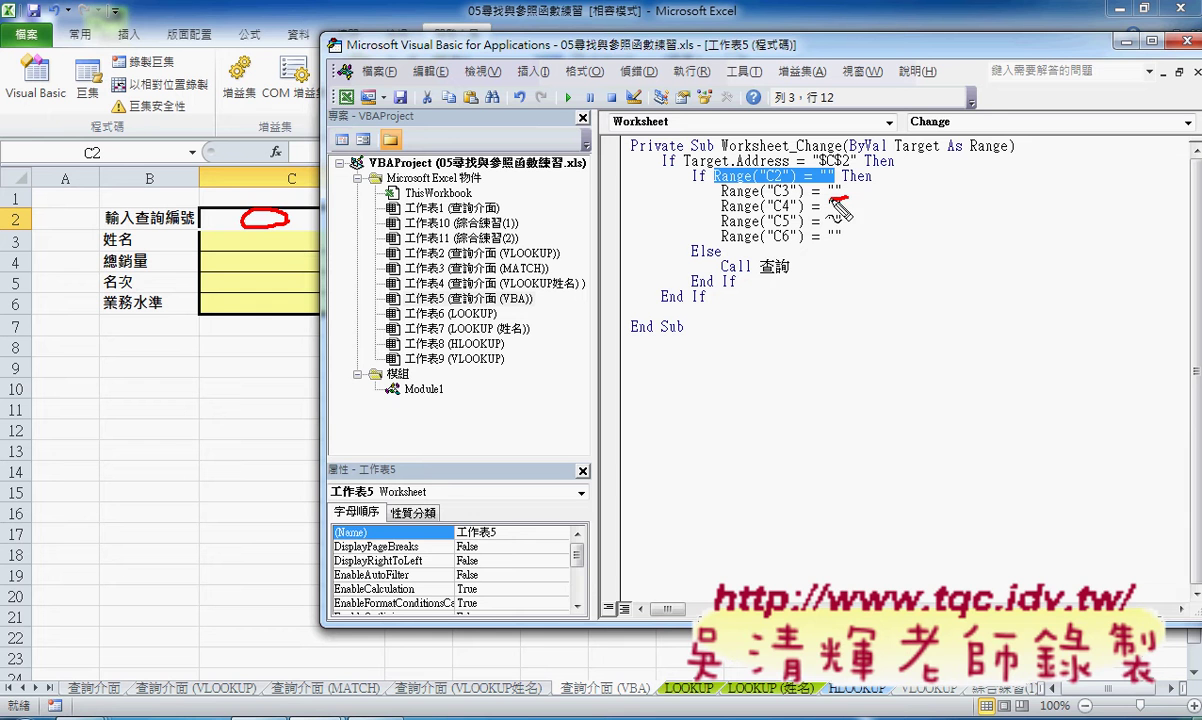
{"action": "mouse_move", "coordinate": [828, 199]}
{"action": "left_mouse_down"}
{"action": "mouse_move", "coordinate": [845, 200]}
{"action": "mouse_move", "coordinate": [850, 237]}
{"action": "left_mouse_up"}
{"action": "mouse_move", "coordinate": [716, 221]}
{"action": "left_mouse_down"}
{"action": "mouse_move", "coordinate": [293, 265]}
{"action": "mouse_move", "coordinate": [333, 252]}
{"action": "left_mouse_up"}
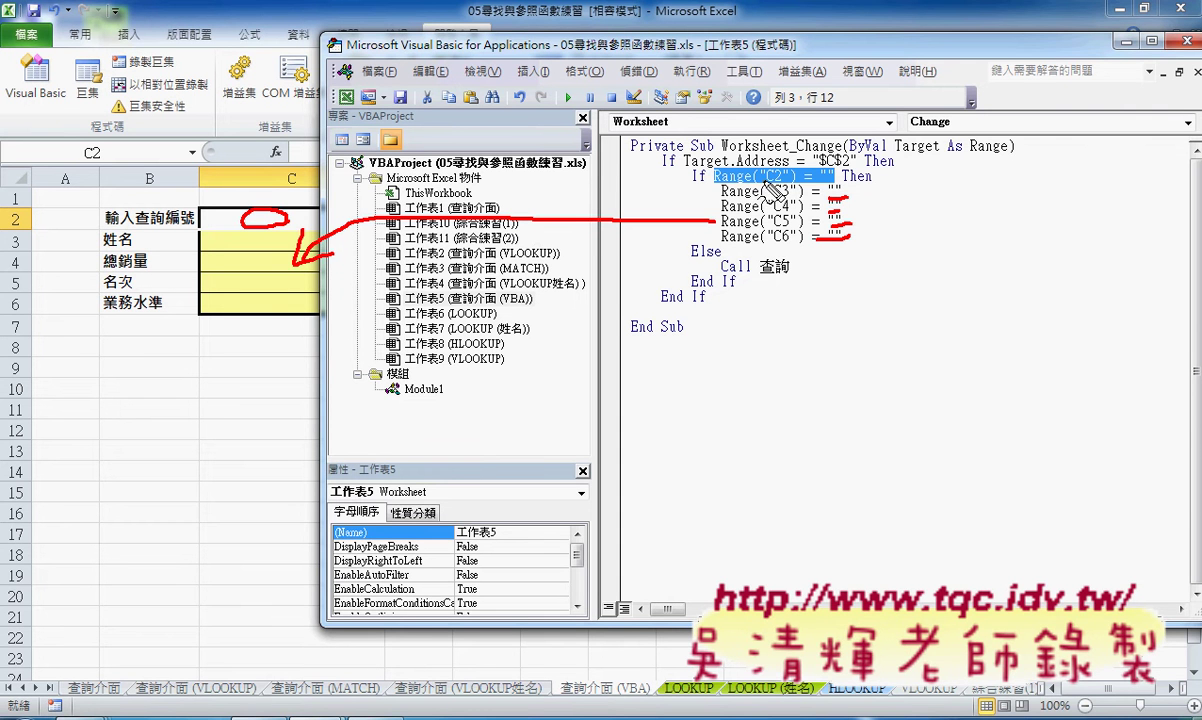
{"action": "mouse_move", "coordinate": [795, 282]}
{"action": "left_mouse_down"}
{"action": "mouse_move", "coordinate": [718, 270]}
{"action": "mouse_move", "coordinate": [797, 284]}
{"action": "left_mouse_up"}
{"action": "key", "text": "Escape"}
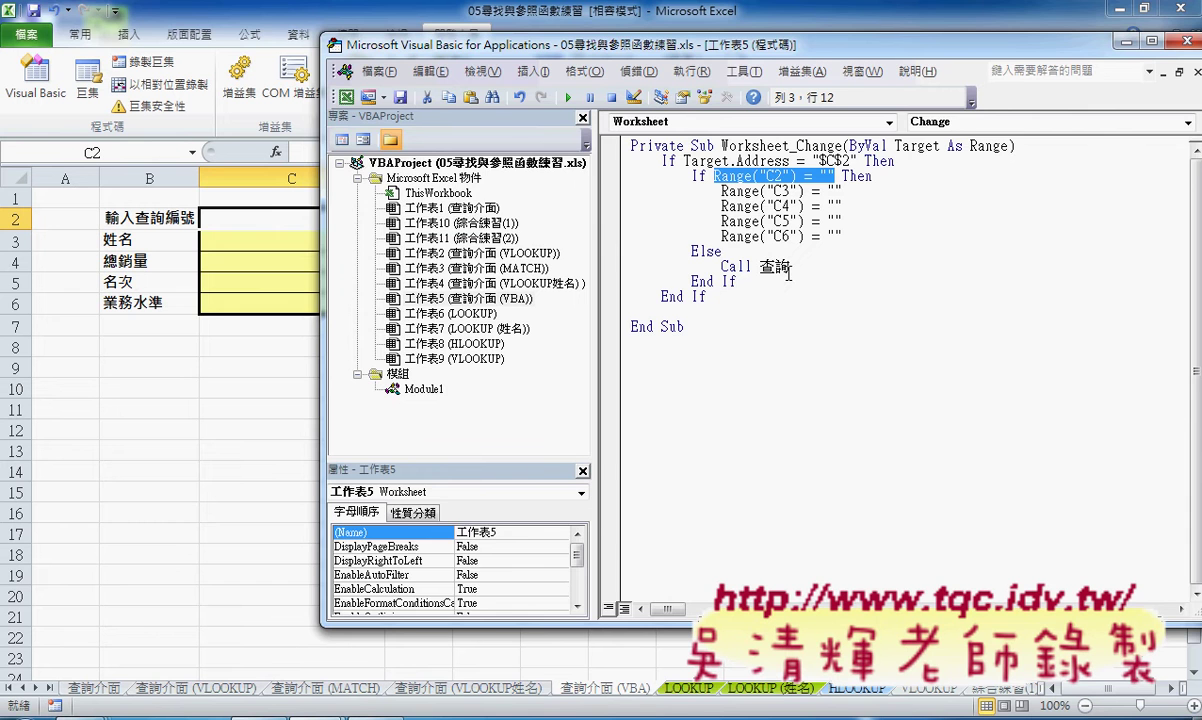
Choose 003 from C2's dropdown so C3:C6 fill with that employee's data.
{"action": "left_click", "coordinate": [270, 220]}
{"action": "left_click", "coordinate": [393, 219]}
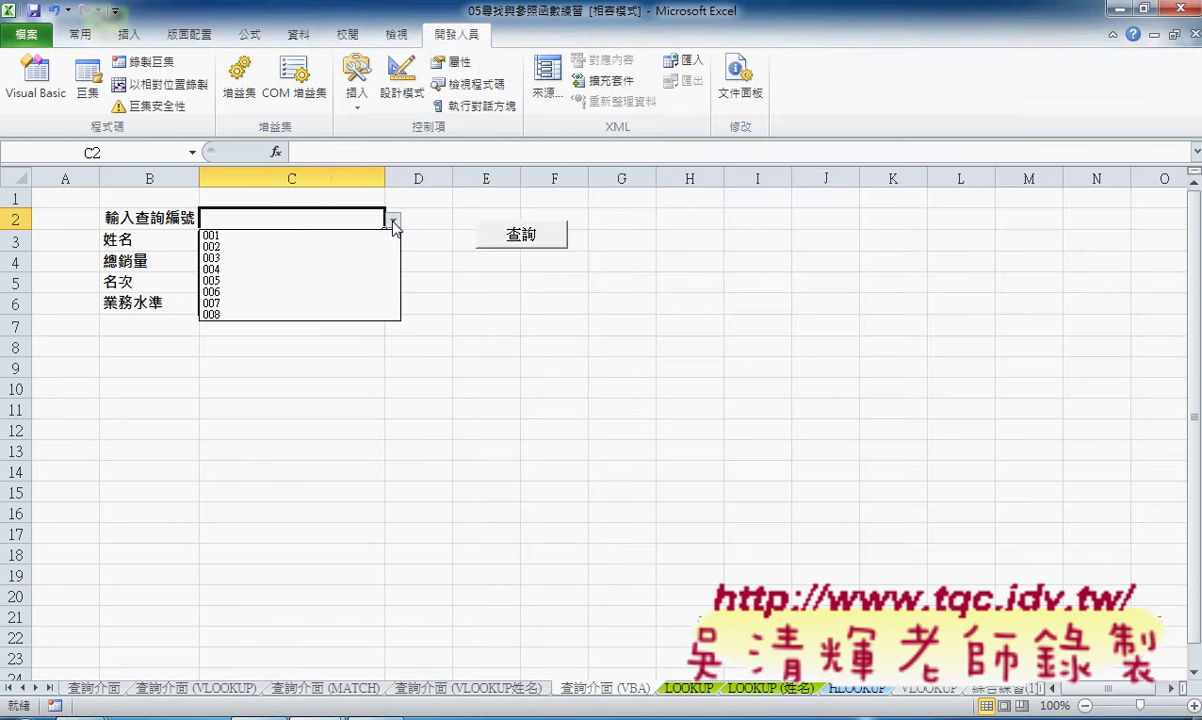
{"action": "left_click", "coordinate": [381, 259]}
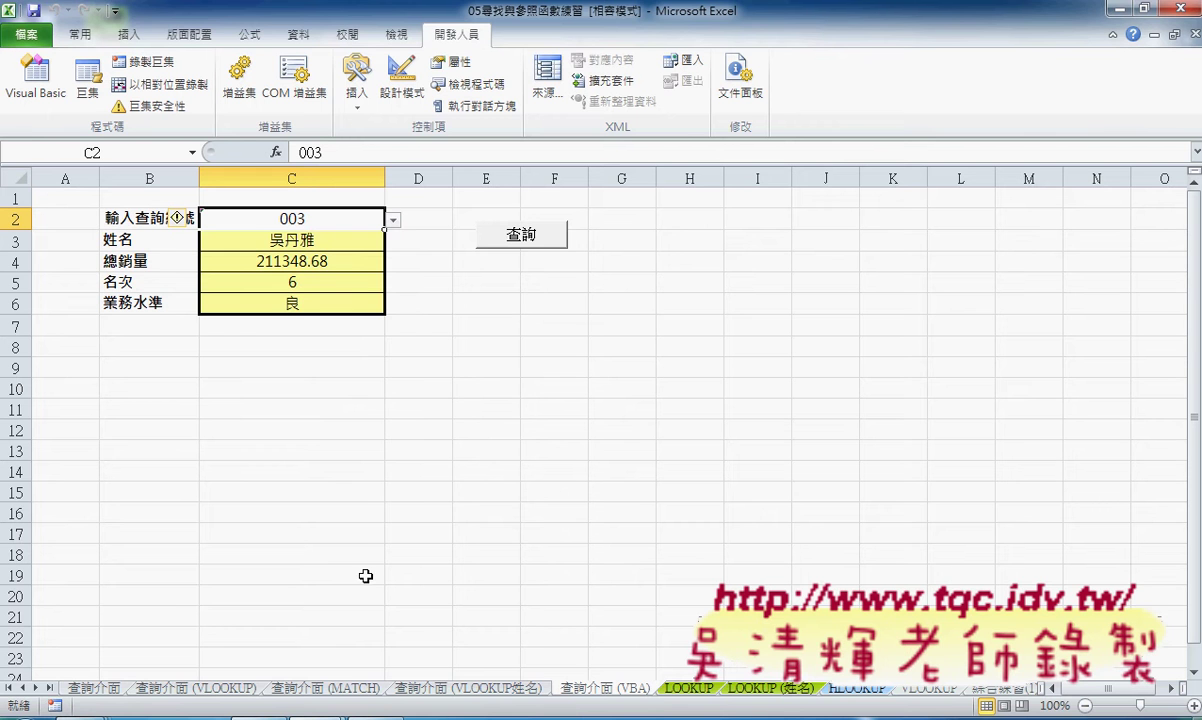
Return to the Google Docs notes and scroll up to the 四、用VBA查詢資料 section.
{"action": "left_click", "coordinate": [250, 617]}
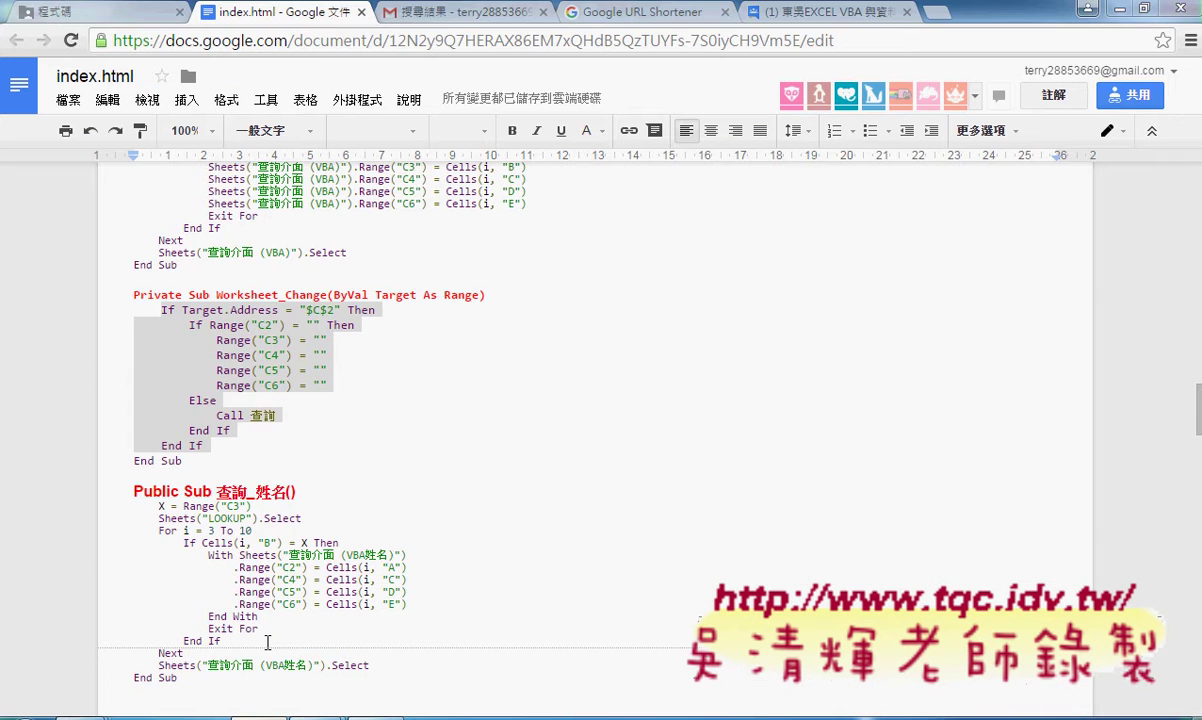
{"action": "scroll", "coordinate": [410, 402], "scroll_direction": "up", "scroll_amount": 1}
{"action": "left_click", "coordinate": [188, 554]}
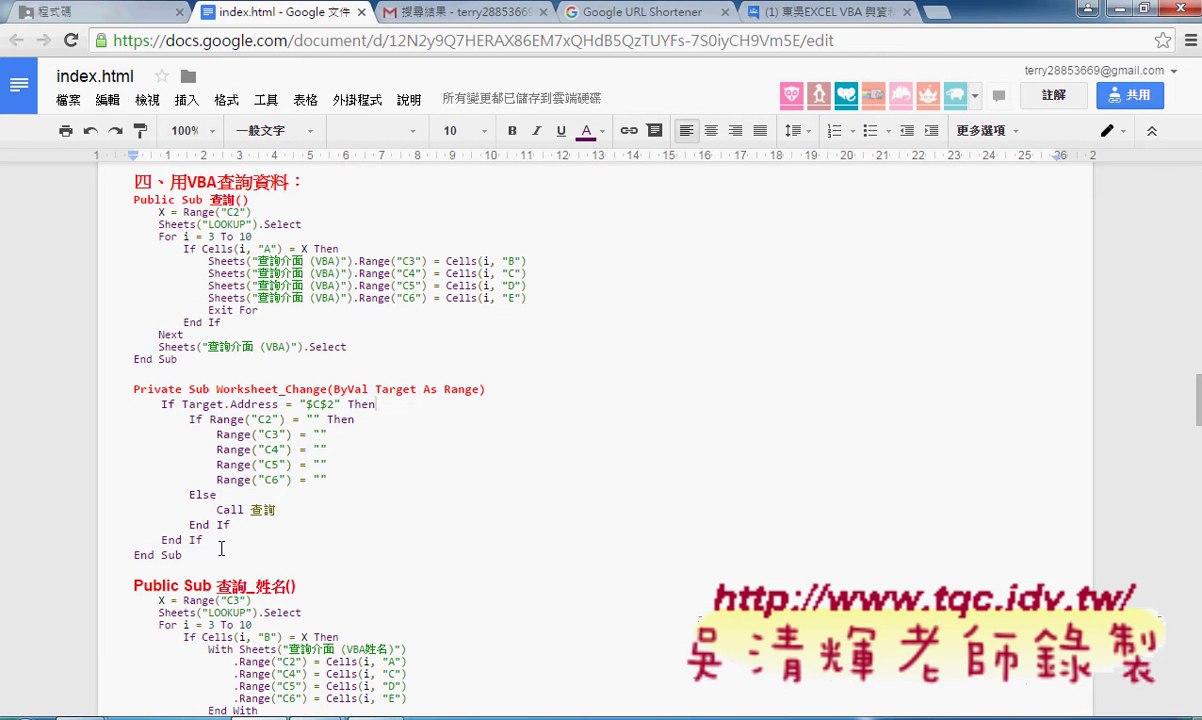